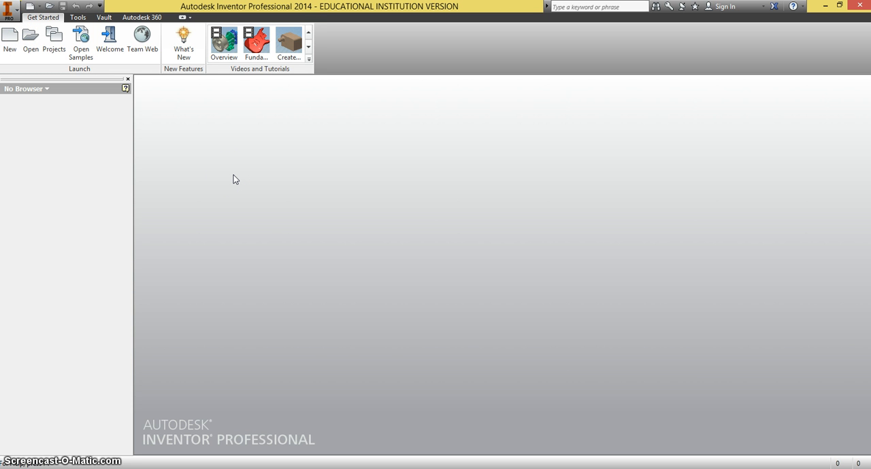
Check that Automoblox is the active project and create a new part from the Standard.ipt template
left_click(54, 39)
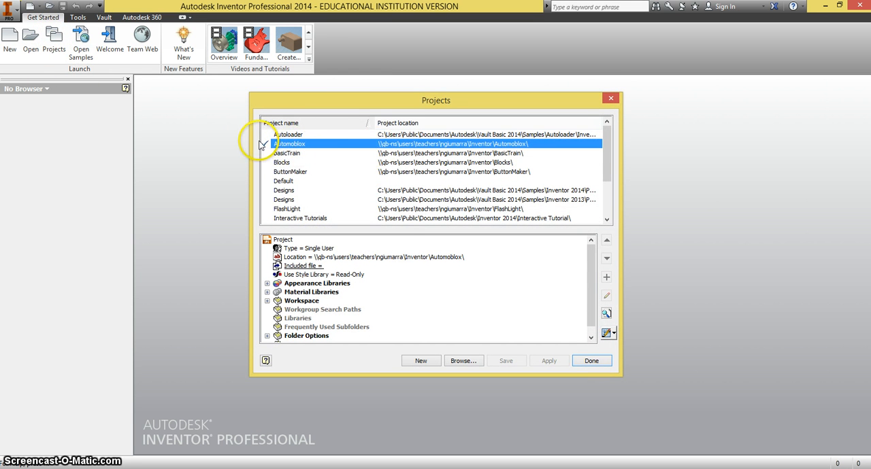
left_click(585, 361)
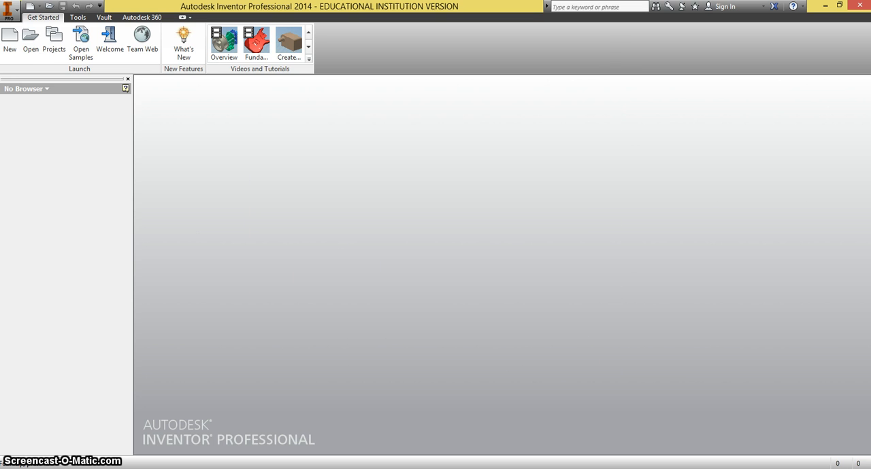
left_click(10, 42)
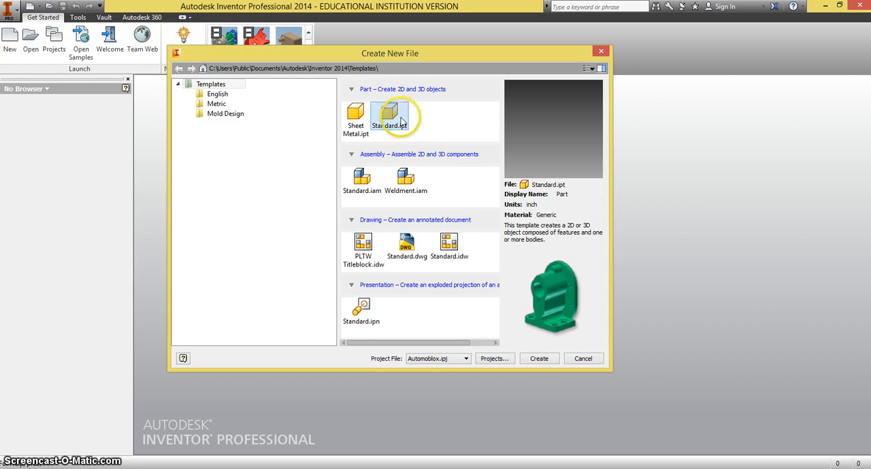
left_click(539, 359)
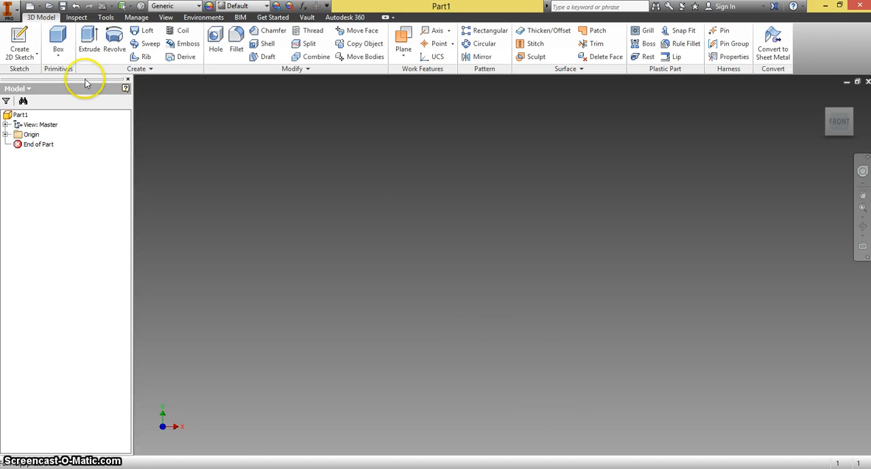
Start a 2D sketch on the front (XY) plane and draw a horizontal centerline about 2.11 in long through the origin
left_click(21, 39)
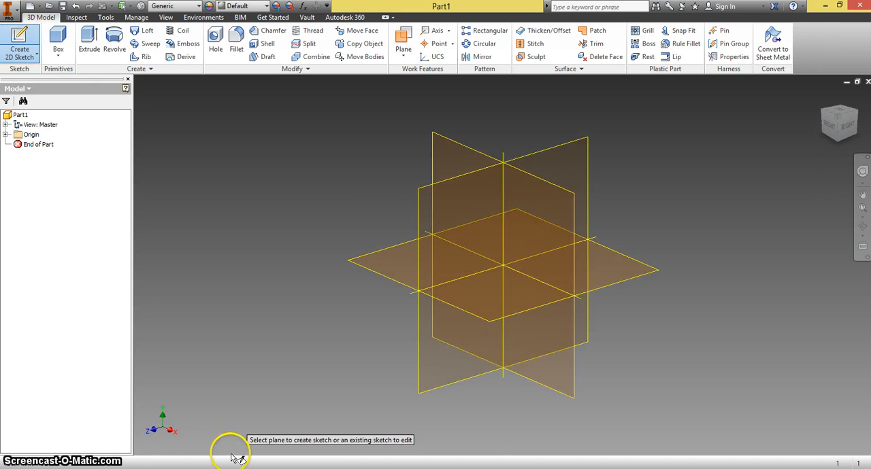
left_click(569, 202)
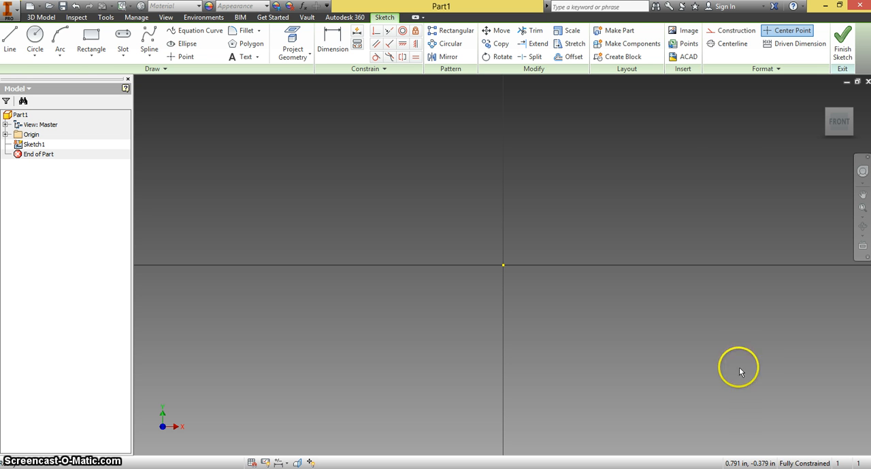
left_click(722, 46)
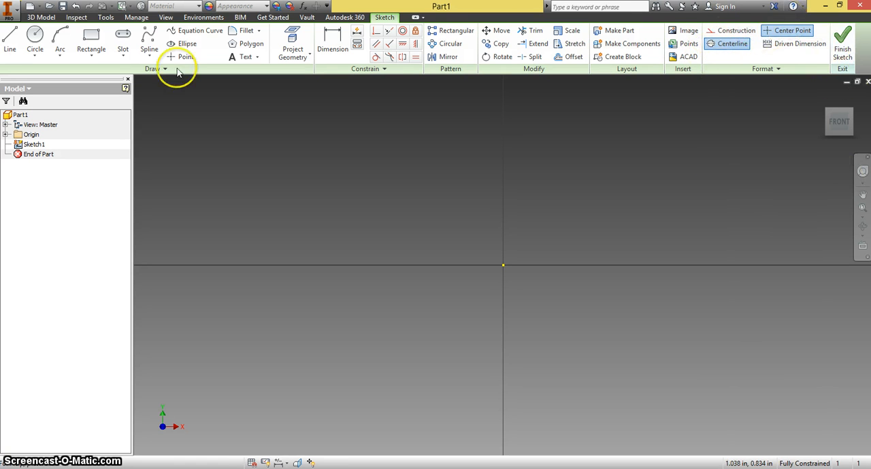
left_click(9, 41)
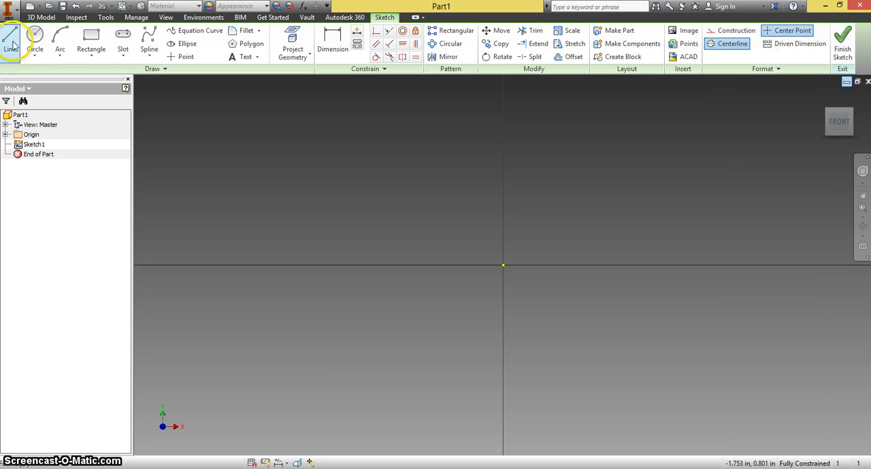
left_click(197, 266)
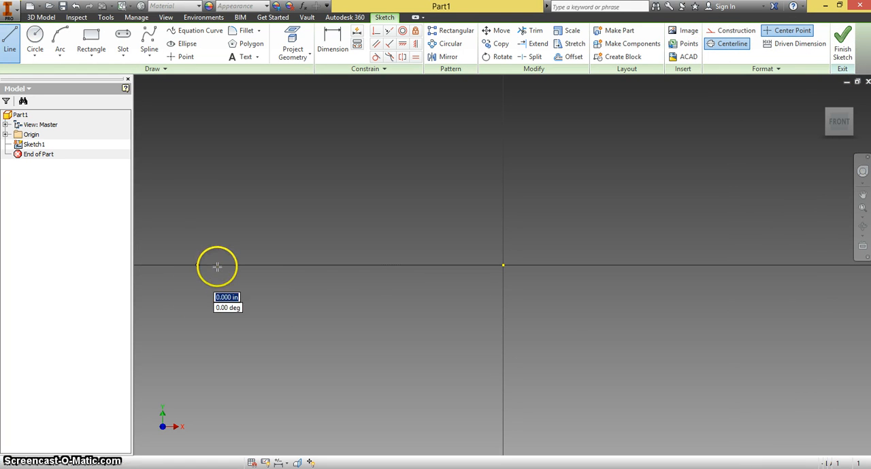
left_click(789, 266)
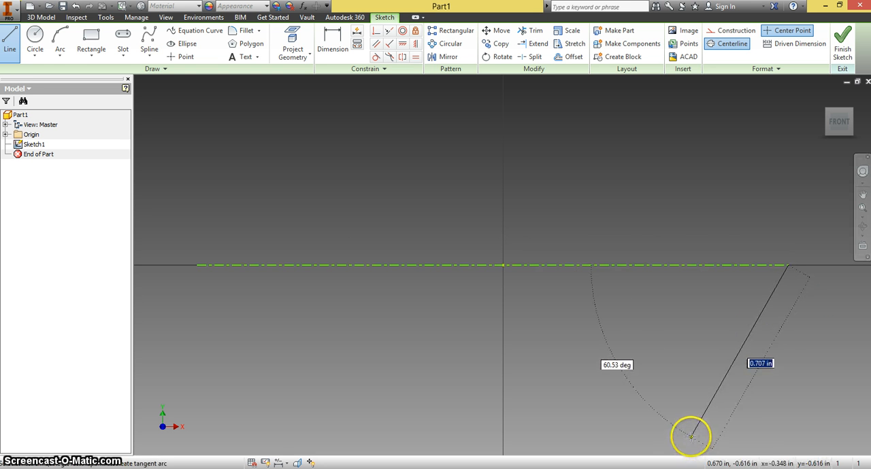
key("Escape")
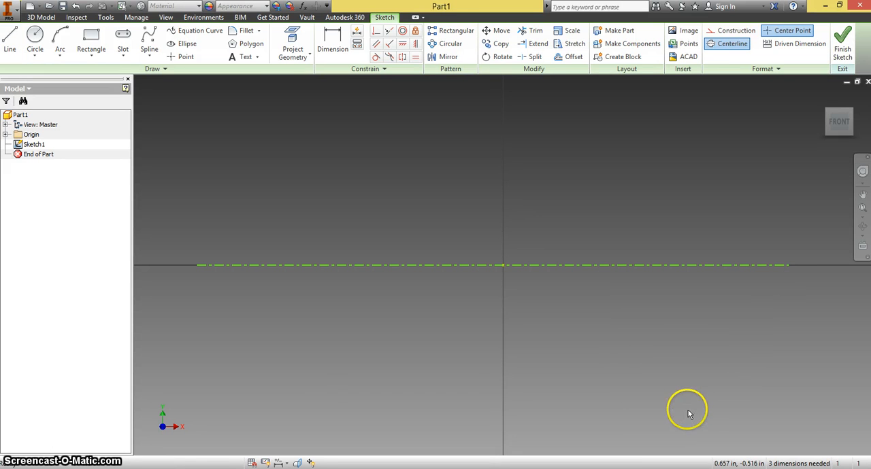
Turn off centerline style and draw a 0.88 in horizontal solid line along the centerline, starting about 0.74 in left of the origin
left_click(727, 45)
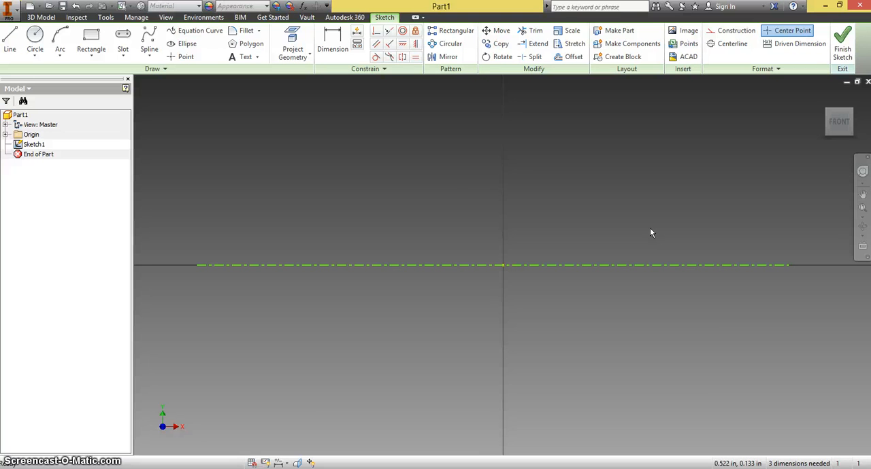
left_click(10, 50)
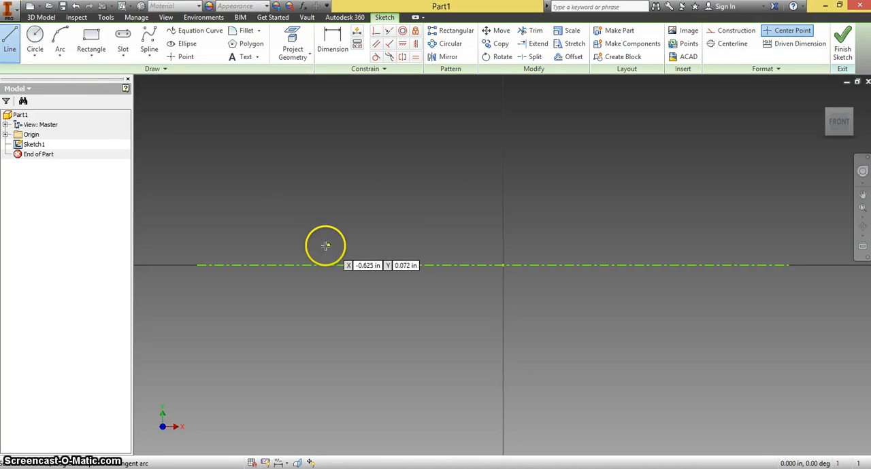
left_click(297, 266)
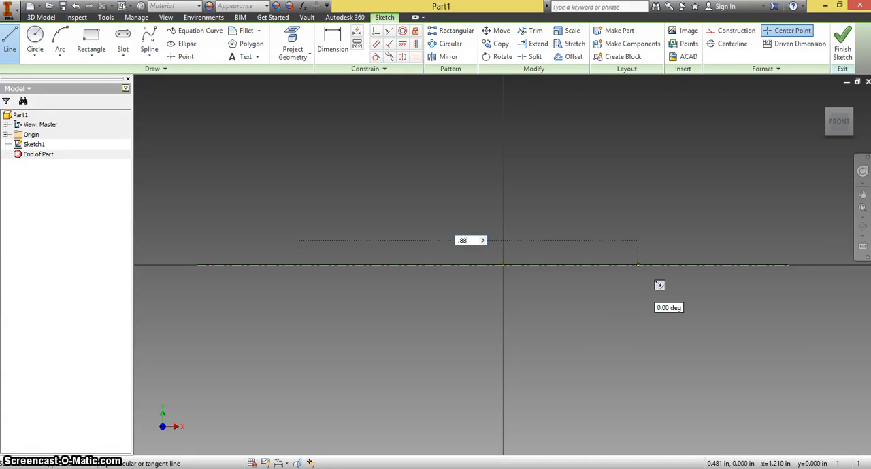
key("Return")
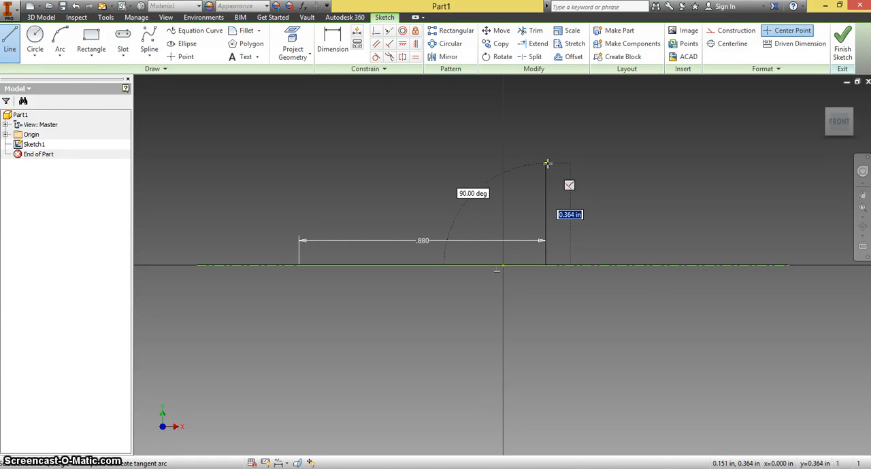
Continue the profile with a right edge about 0.17 in high, a shoulder about 0.29 in long, and a raised collar about 0.09 in wide
double_click(545, 216)
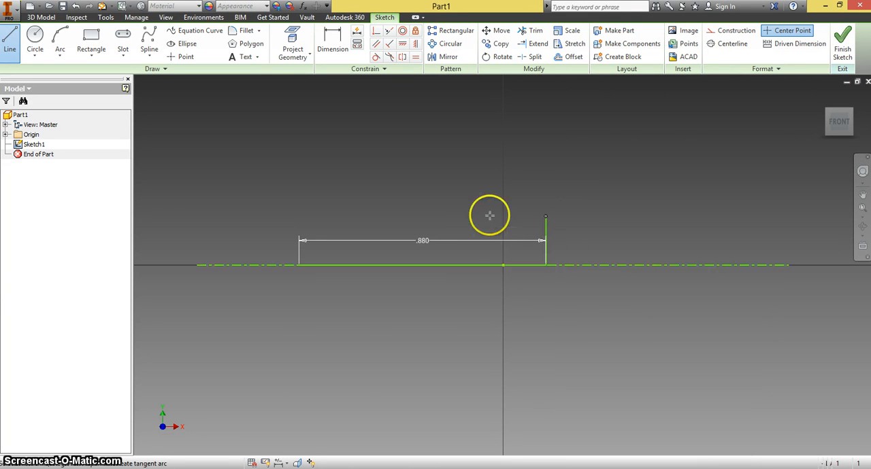
left_click(545, 217)
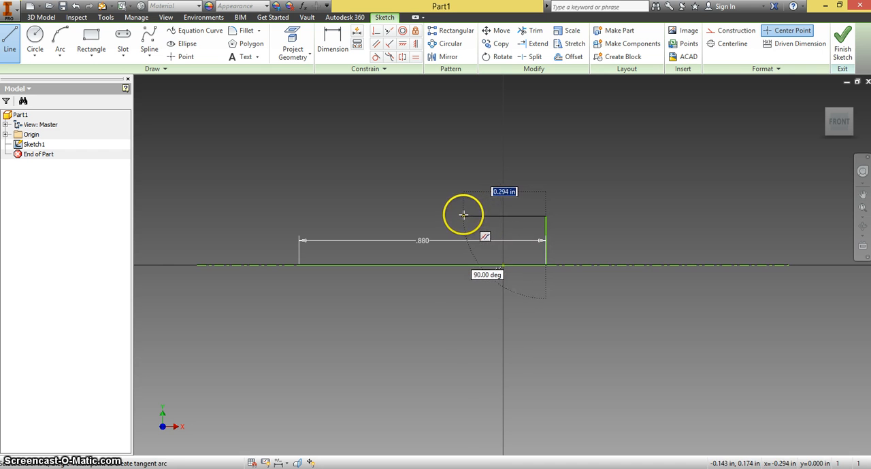
left_click(464, 216)
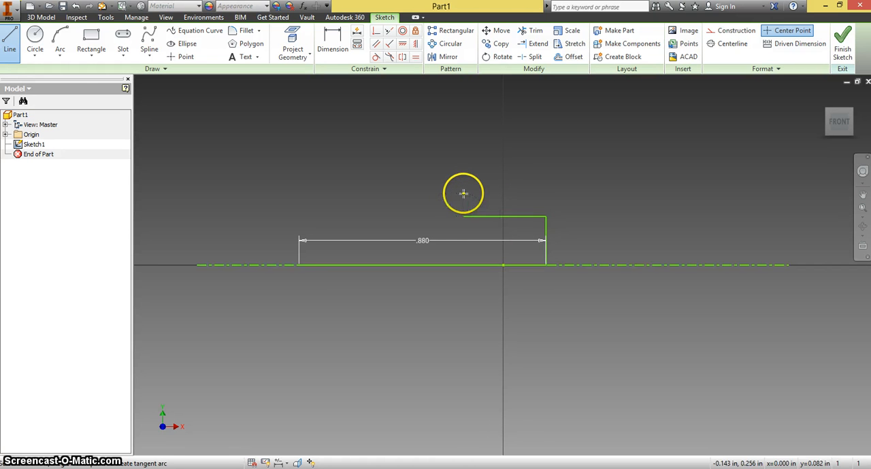
left_click(443, 195)
left_click(440, 194)
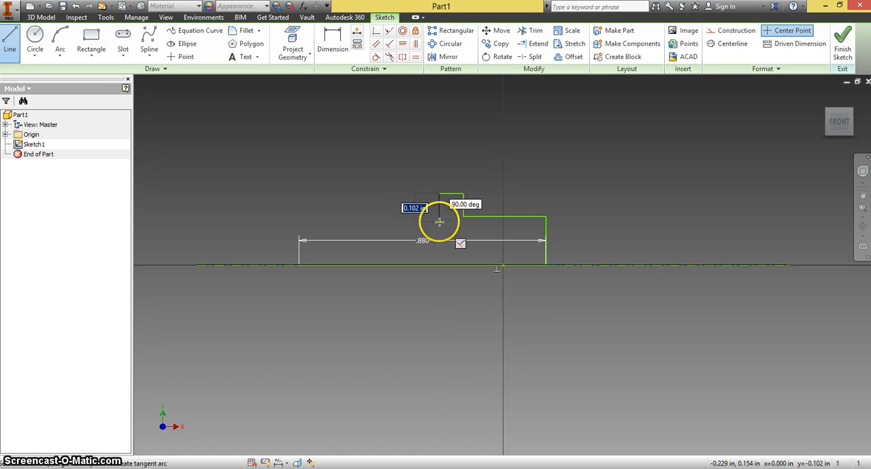
left_click(440, 221)
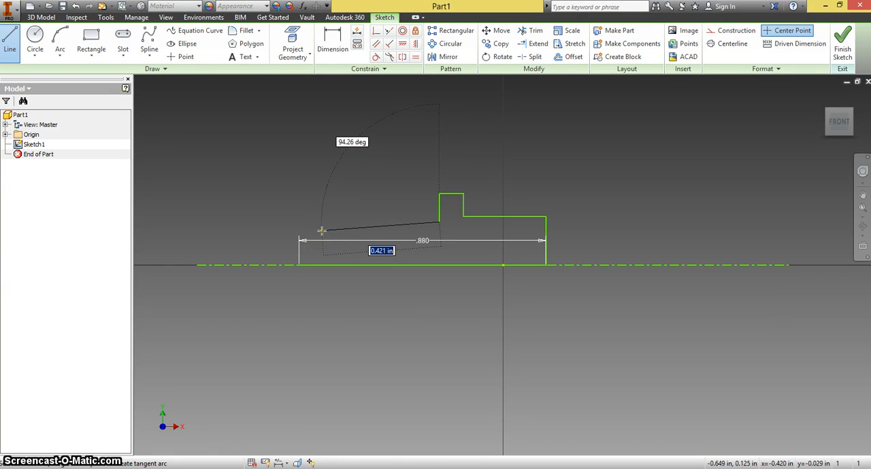
Finish the profile with a sloped line about 0.42 in long and a left flange about 0.06 in wide, closing at the base line's start
left_click(322, 230)
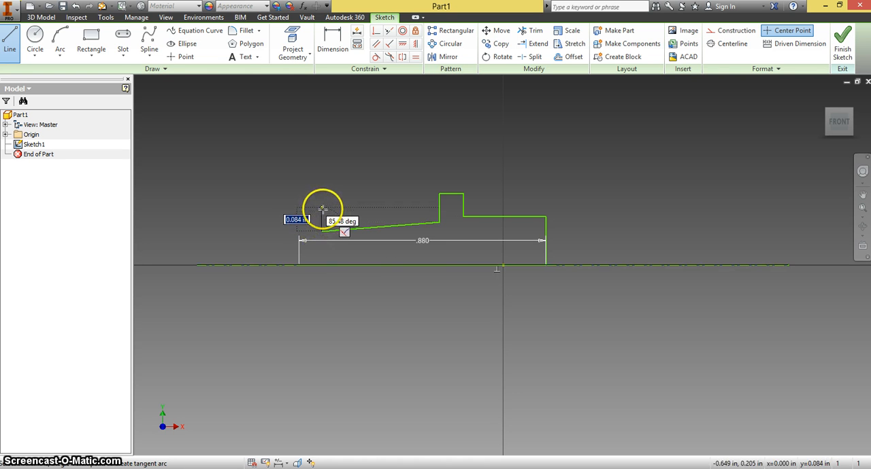
left_click(323, 209)
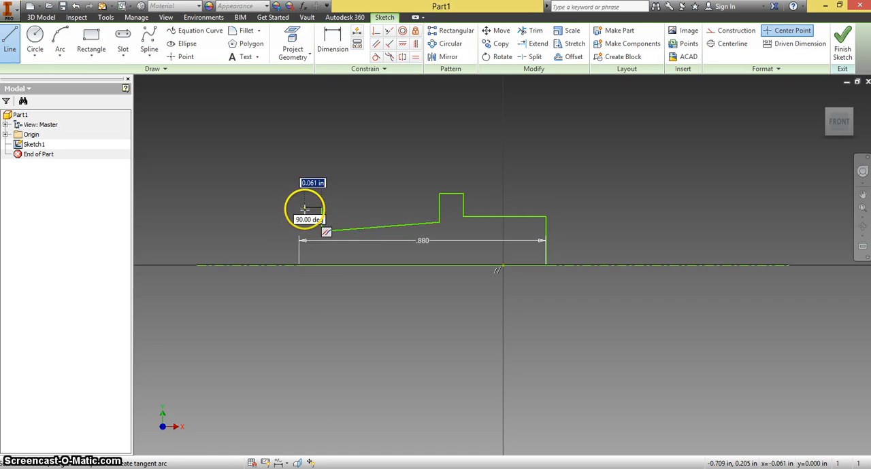
left_click(304, 208)
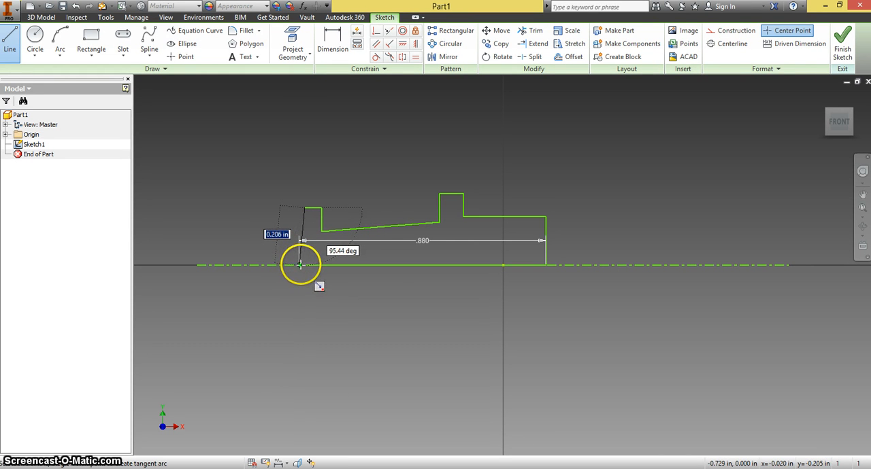
left_click(299, 264)
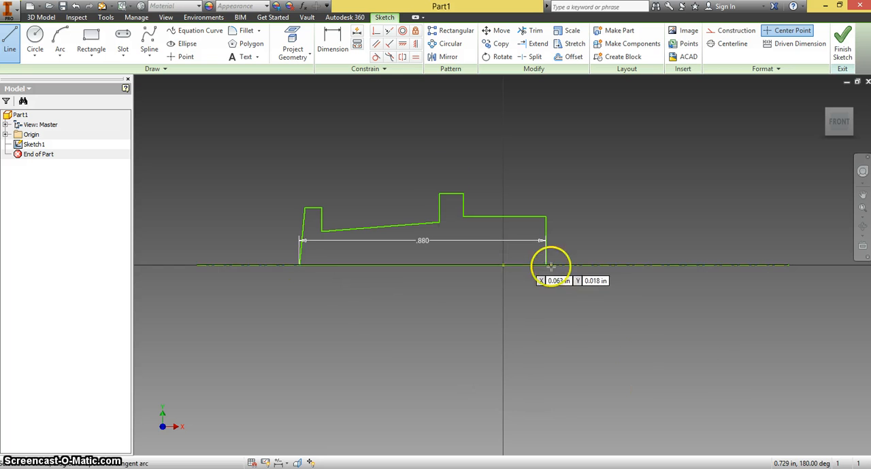
key("Escape")
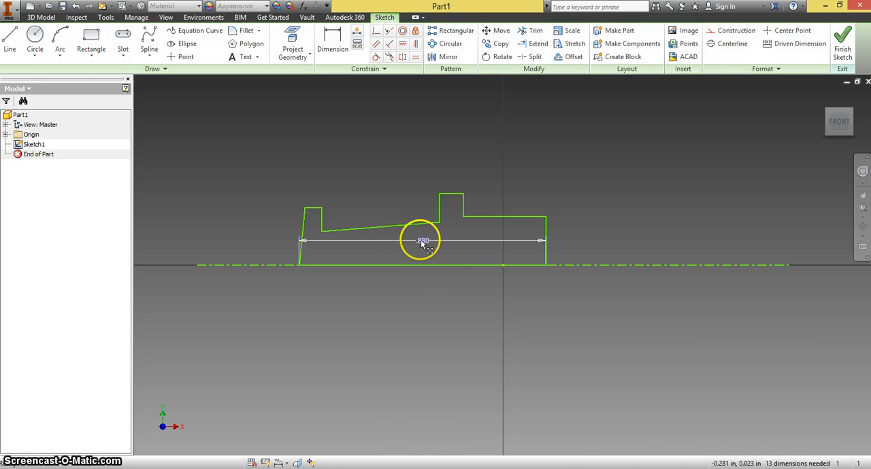
Move the overall length dimension below the profile and make the slanted left edge perpendicular to the base line
left_click_drag(424, 237, 418, 284)
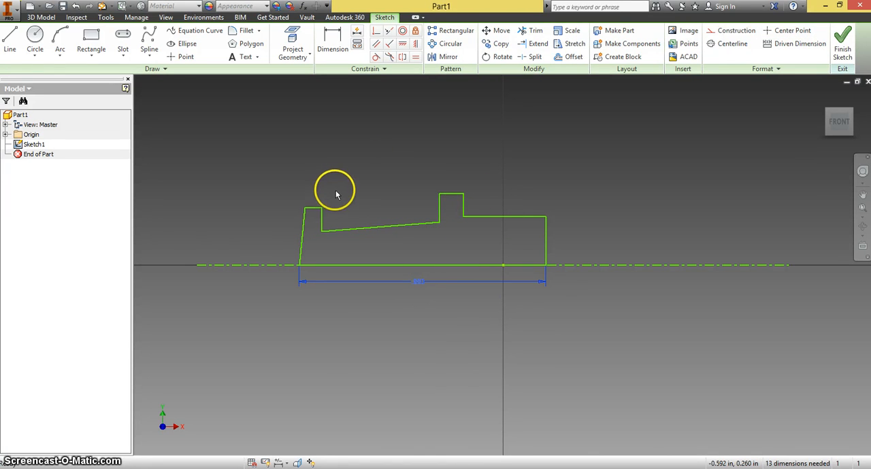
scroll(335, 194, "up", 3)
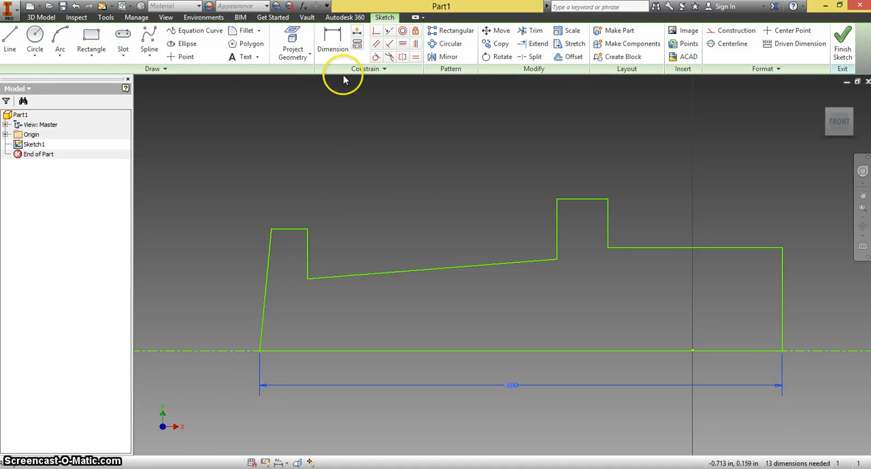
left_click(388, 47)
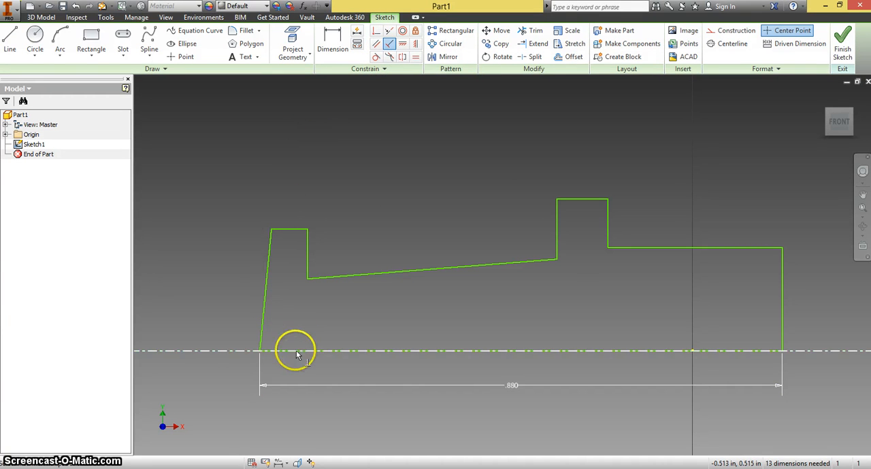
left_click(265, 295)
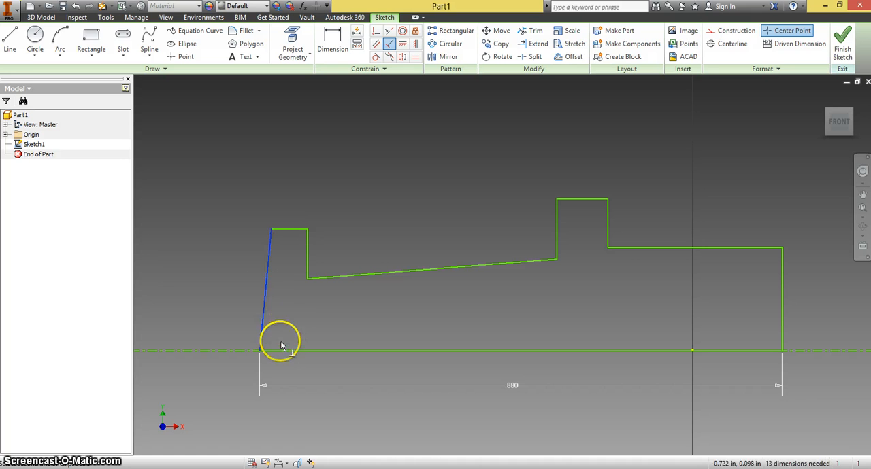
left_click(284, 351)
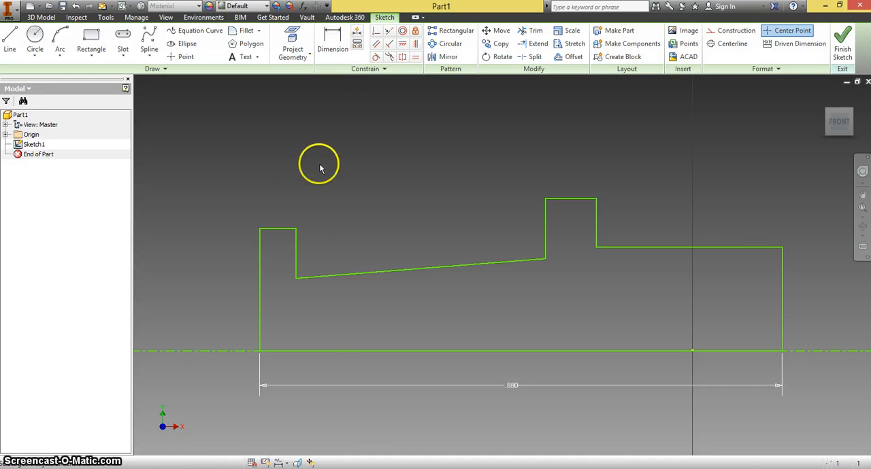
Dimension the raised collar's width as 0.07 in
left_click(328, 49)
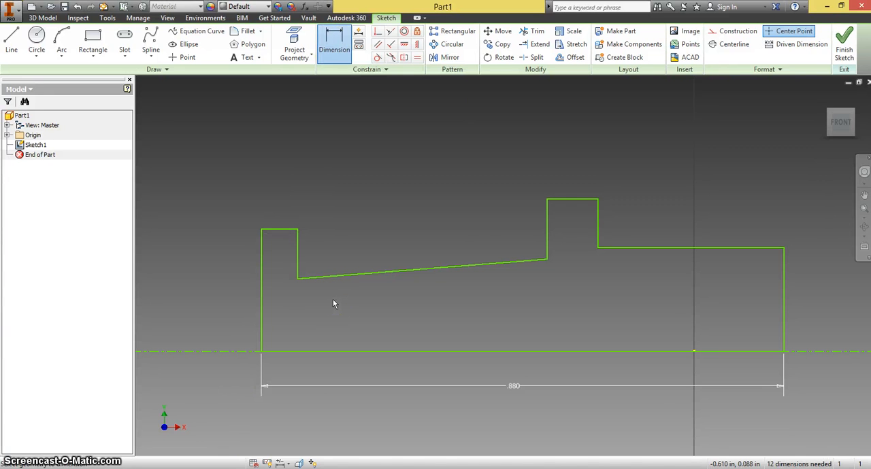
left_click(341, 55)
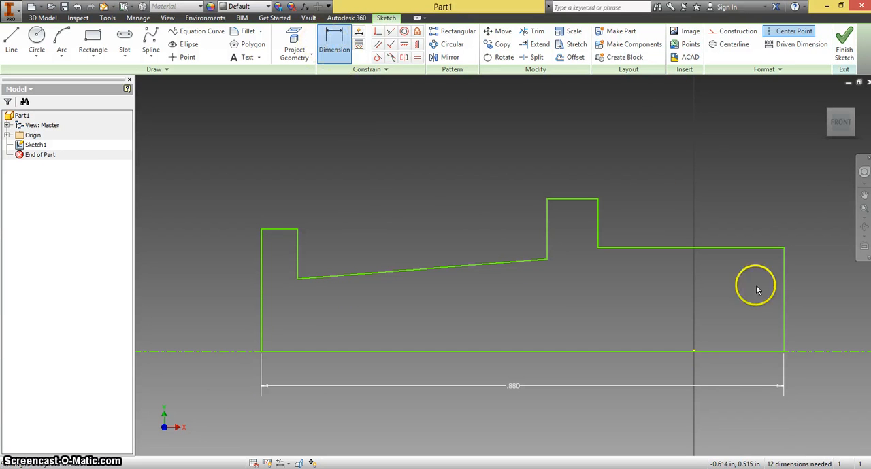
left_click(595, 188)
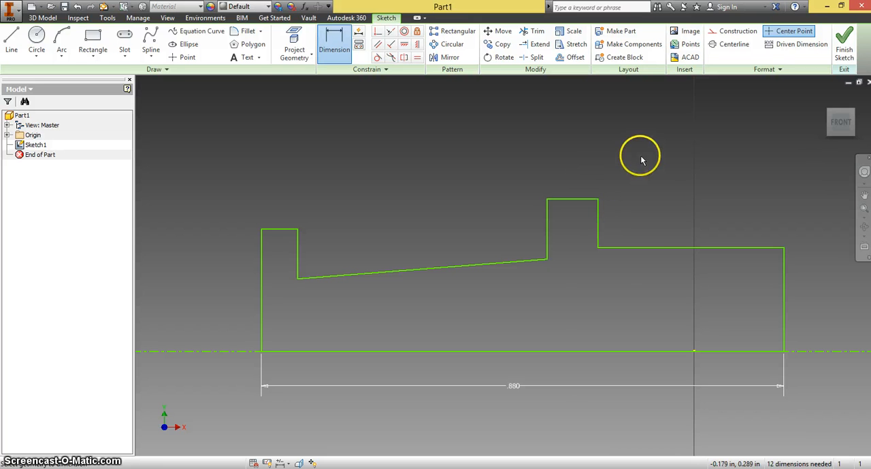
left_click(570, 200)
left_click(573, 176)
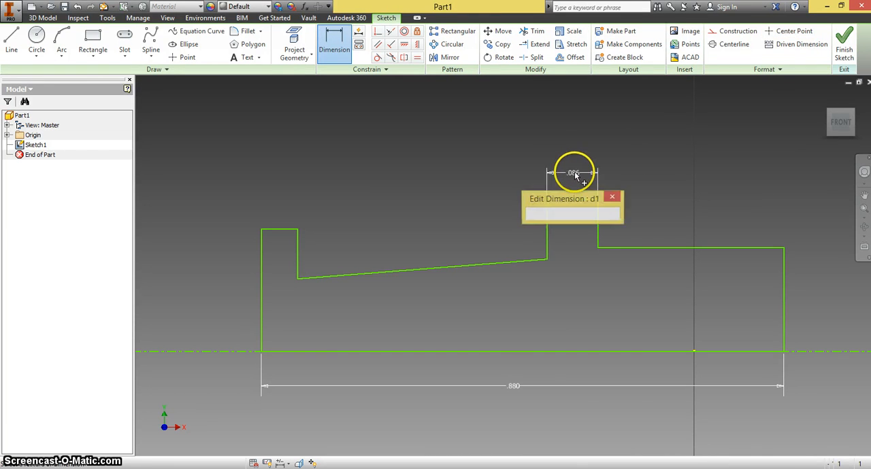
type(".")
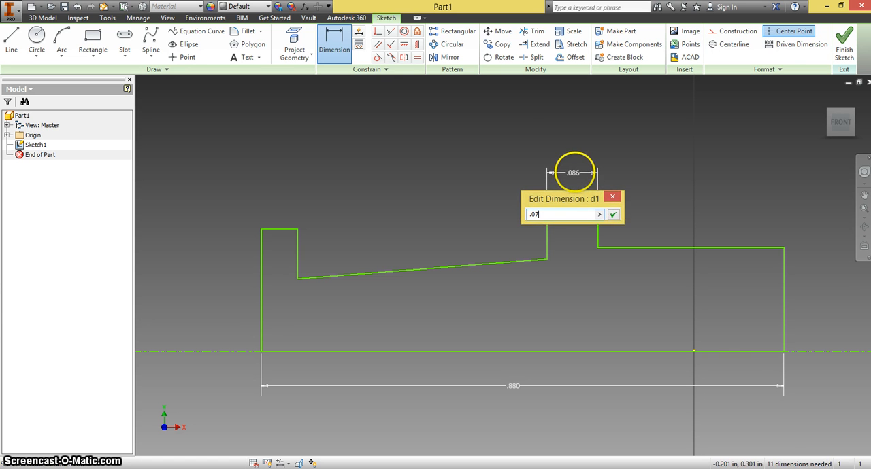
type("07")
key("Return")
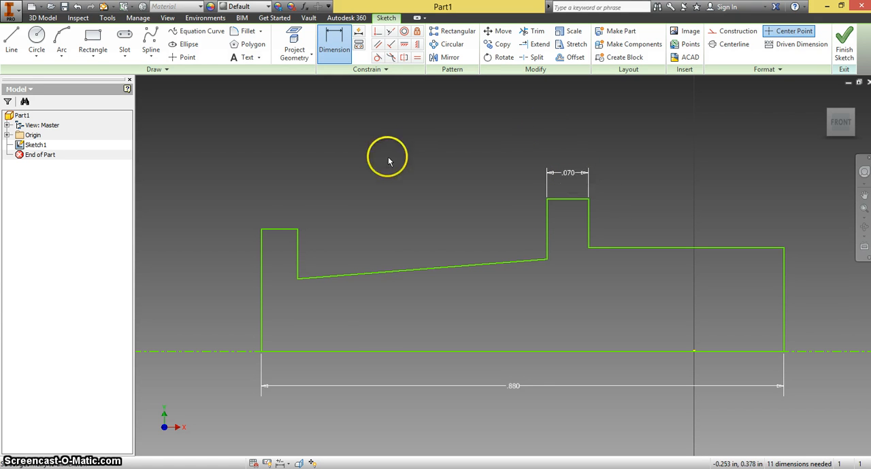
Dimension the left flange's top edge as 0.05 in wide
left_click(281, 229)
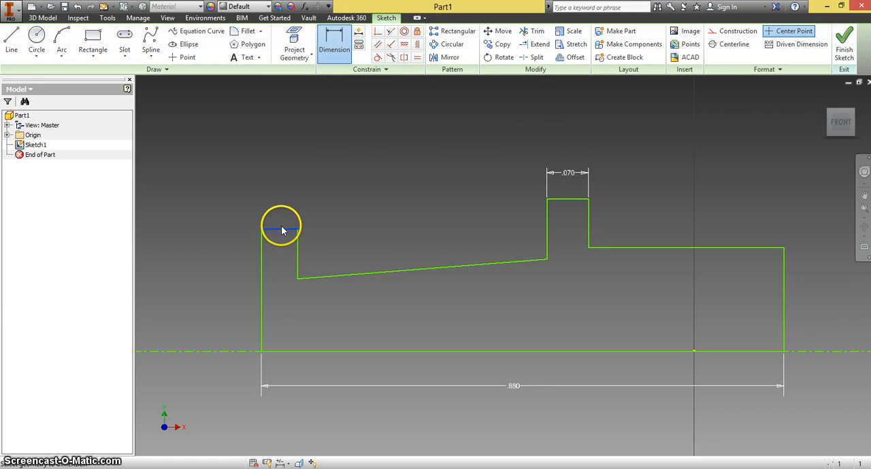
left_click(282, 180)
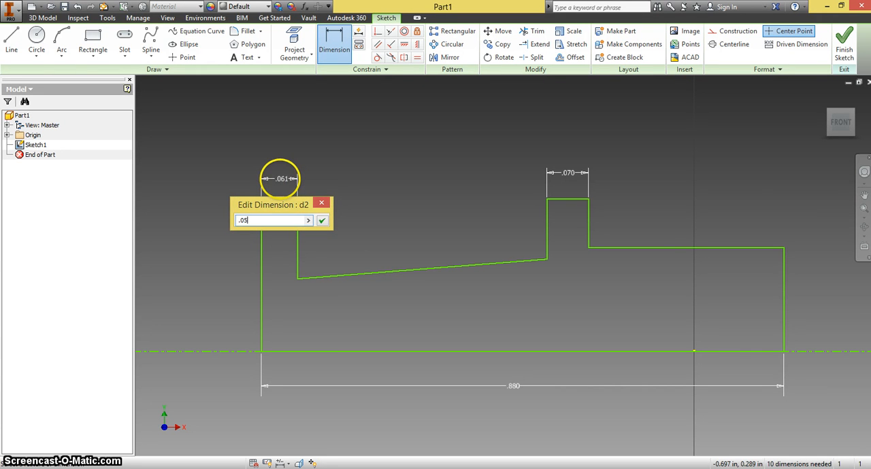
key("Return")
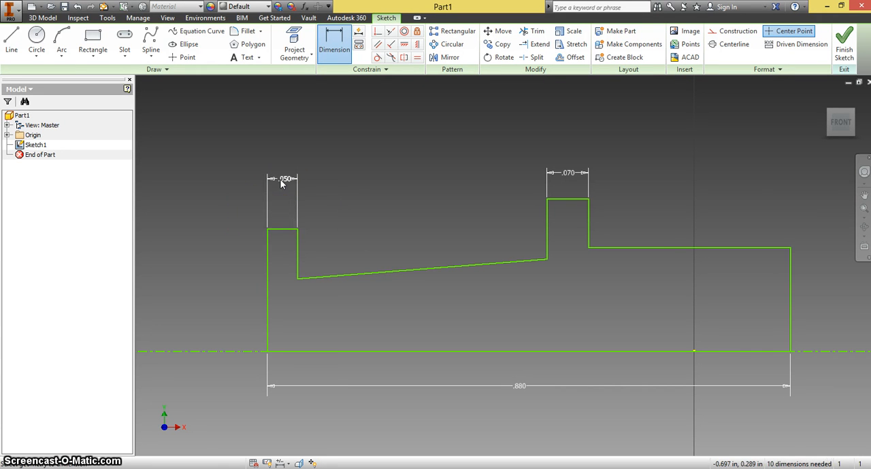
Dimension the horizontal distance from the profile's left edge to the collar's left side as .25+.19 in
left_click(269, 253)
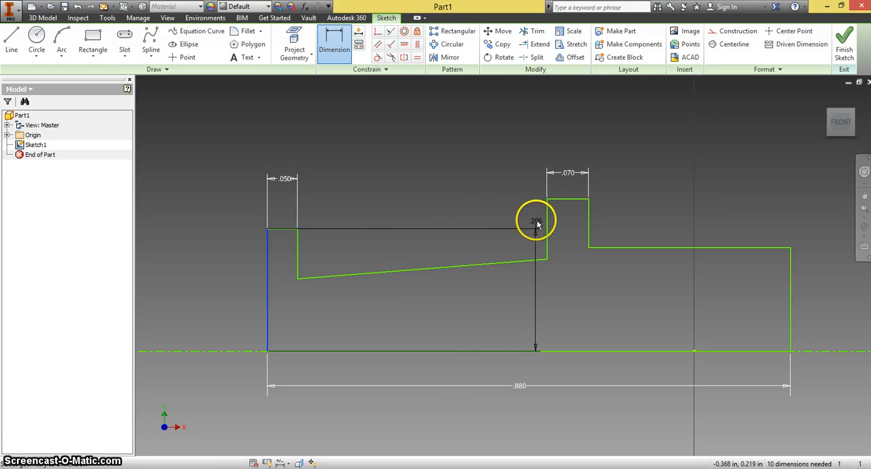
left_click(549, 211)
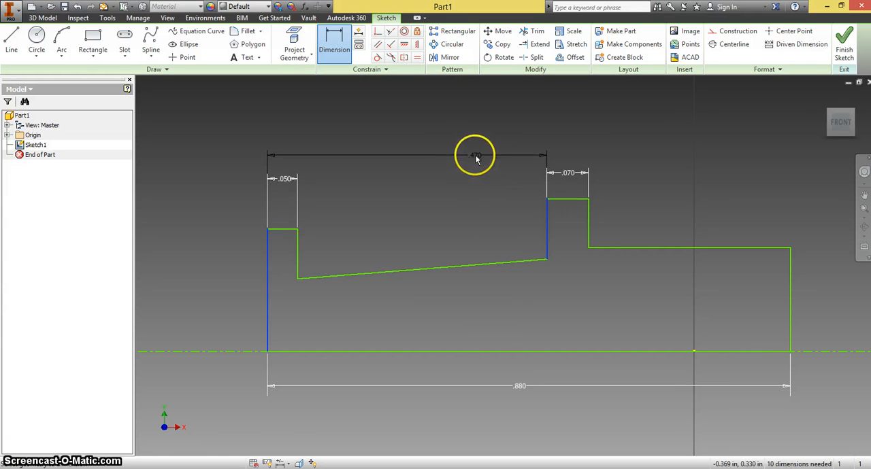
left_click(411, 150)
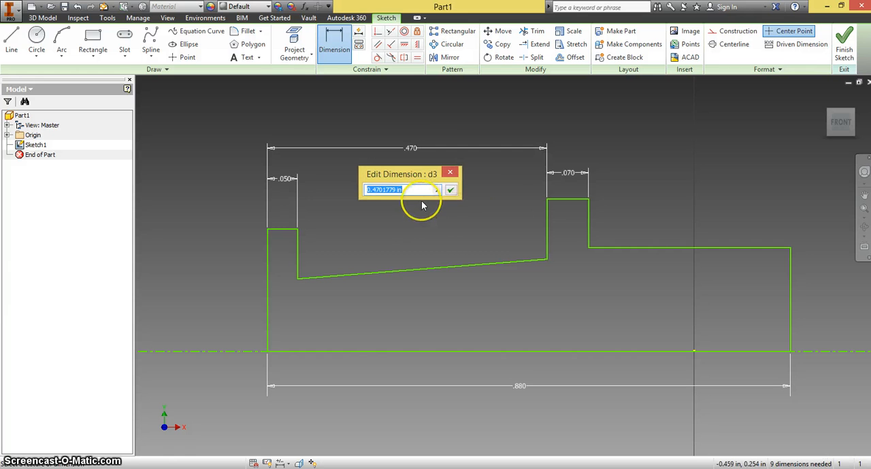
type(".25")
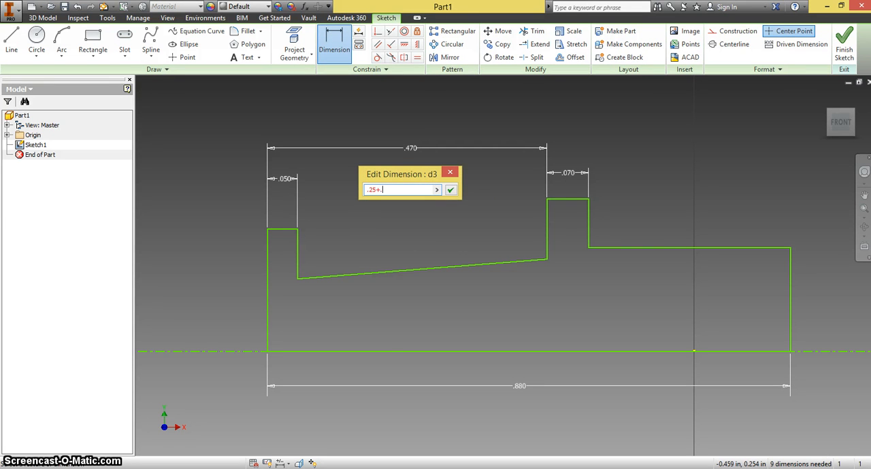
type("+.19")
key("Return")
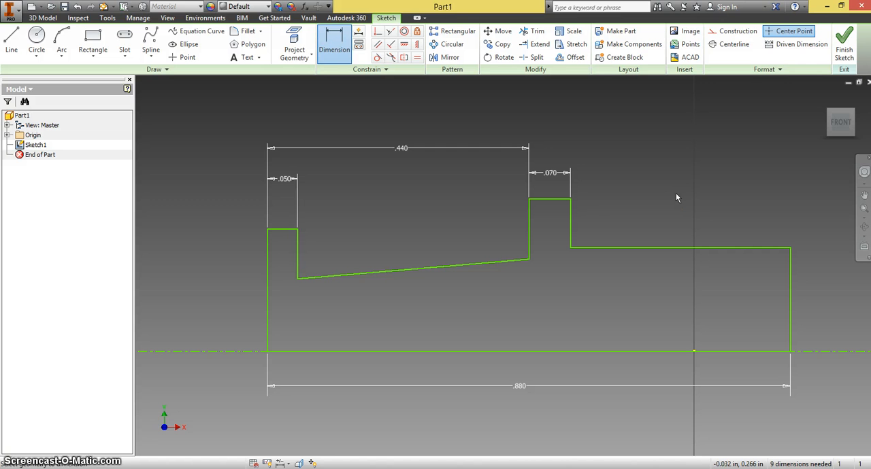
Dimension the flange's short vertical edge above the sloped line as 0.01 in
left_click(297, 255)
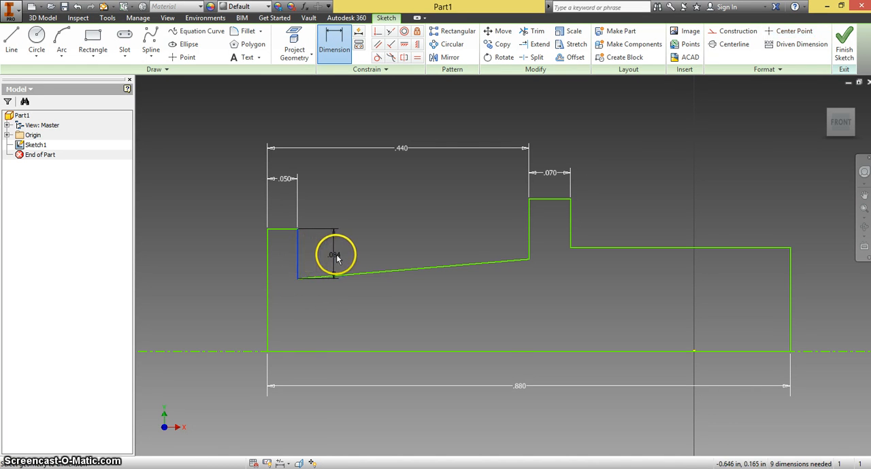
left_click(338, 257)
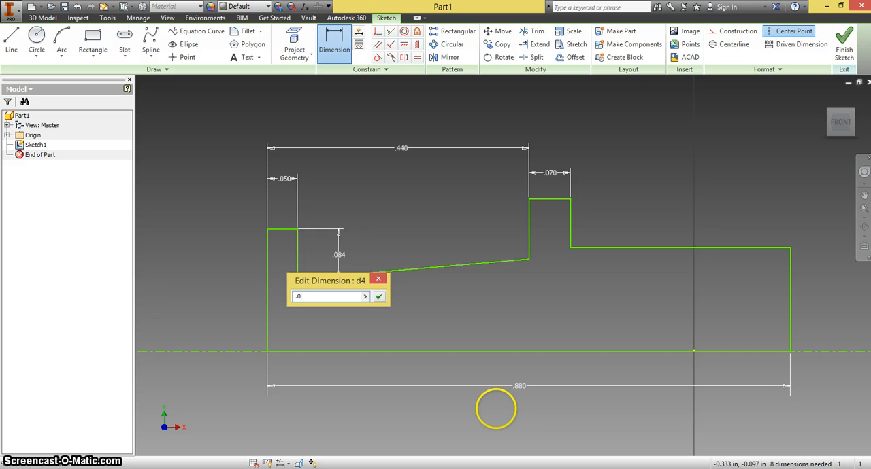
type(".01")
left_click(496, 409)
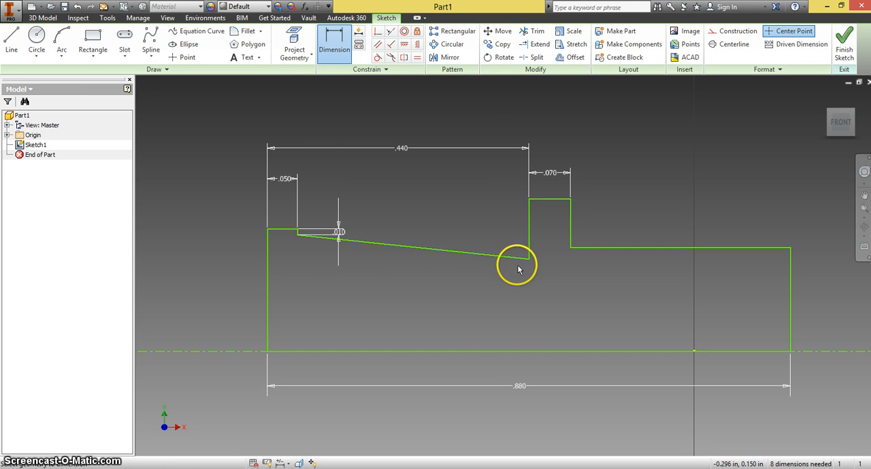
Dimension the vertical offset between the flange's top edge and the sloped line's endpoint at the collar as 0
left_click(288, 231)
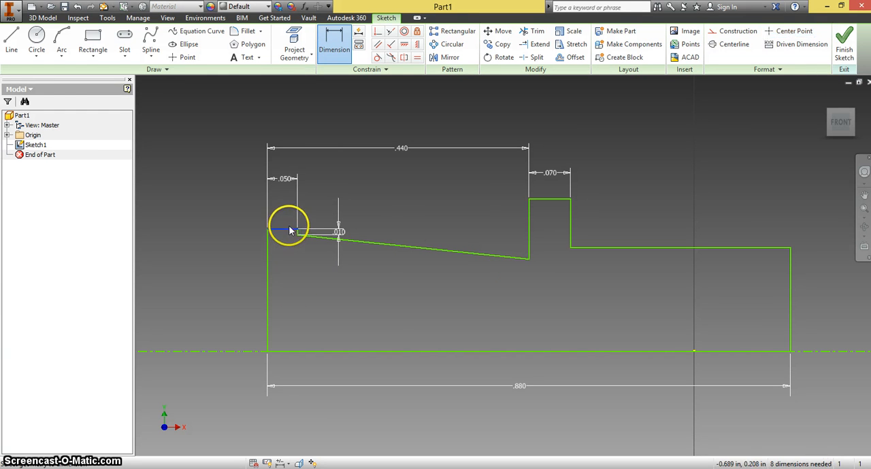
left_click(529, 258)
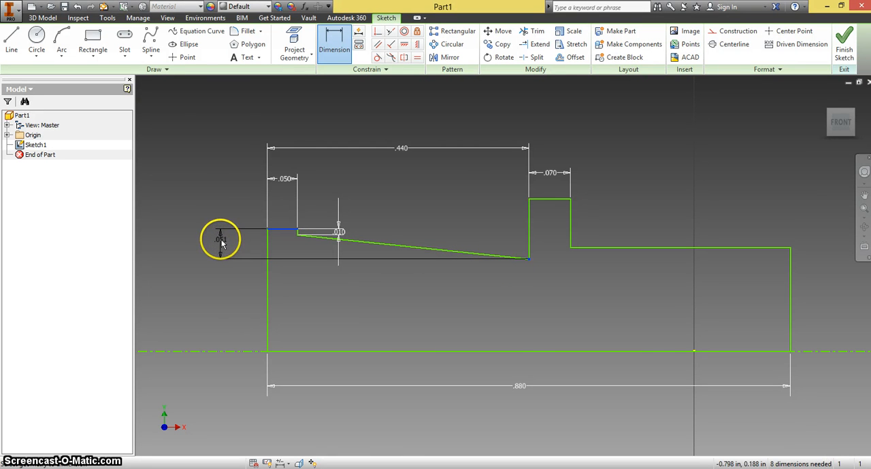
left_click(220, 239)
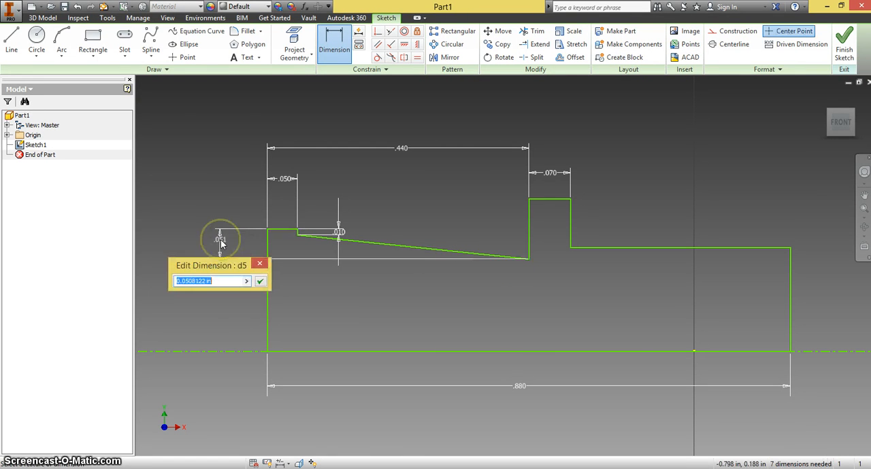
type("0")
key("Return")
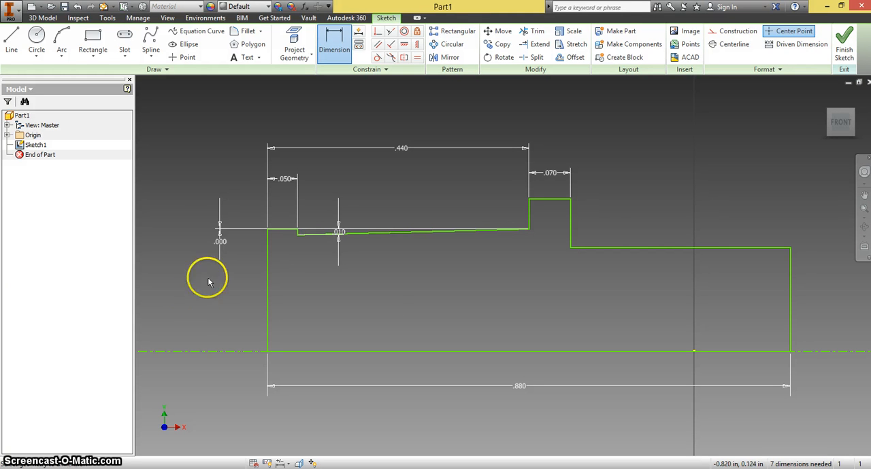
Add a diameter dimension of 0.40 in from the centerline to the collar's top edge
left_click(226, 353)
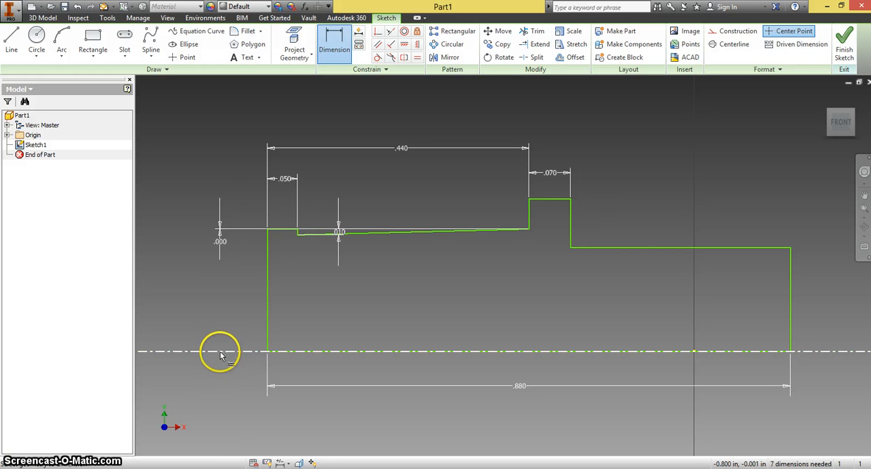
left_click(227, 353)
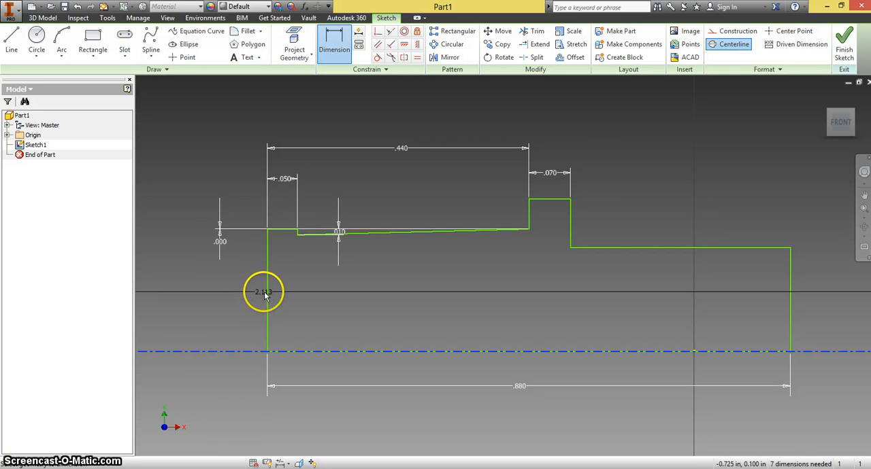
left_click(550, 200)
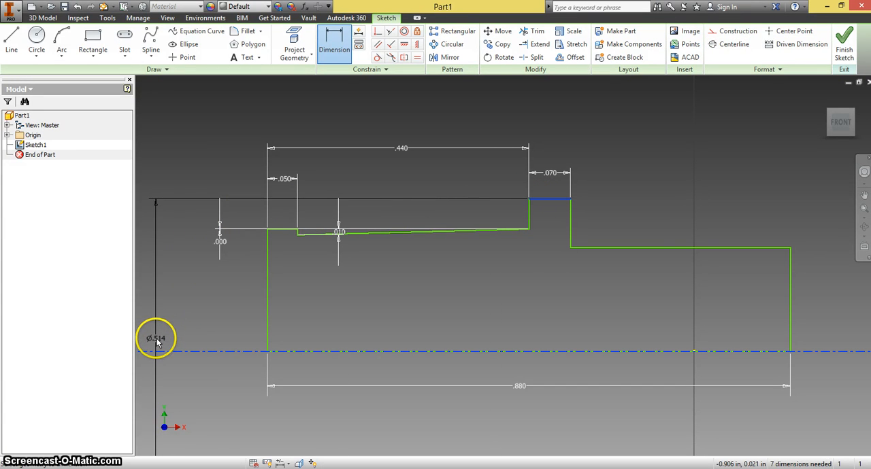
left_click(156, 338)
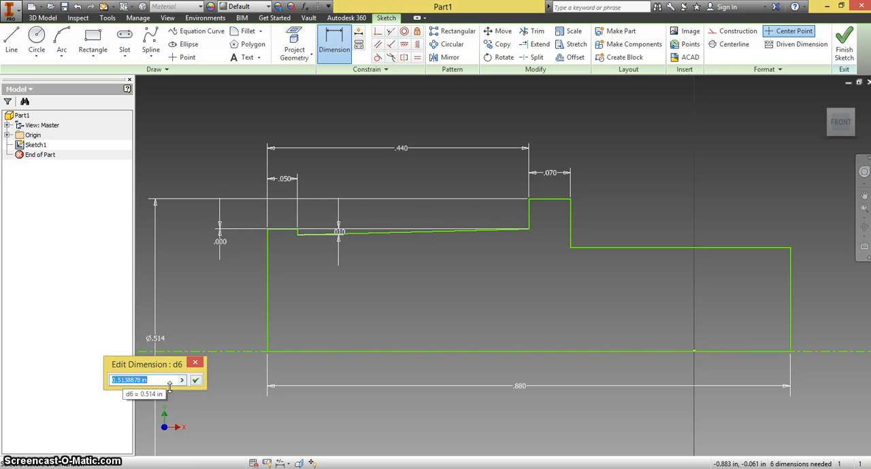
type(".40")
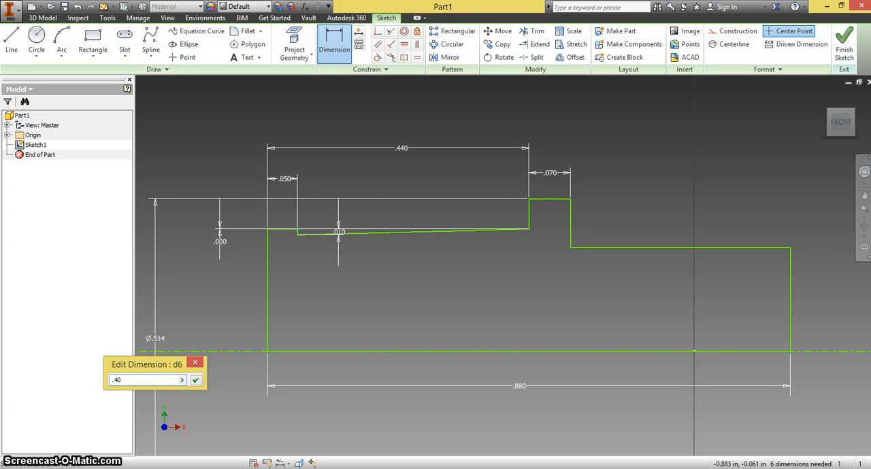
key("Return")
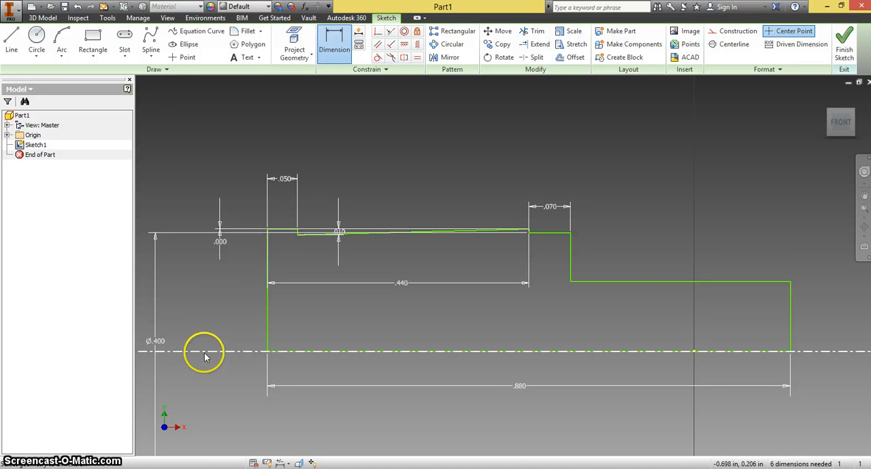
Add a diameter dimension of 0.30 in from the centerline to the left flange's top edge
left_click(282, 233)
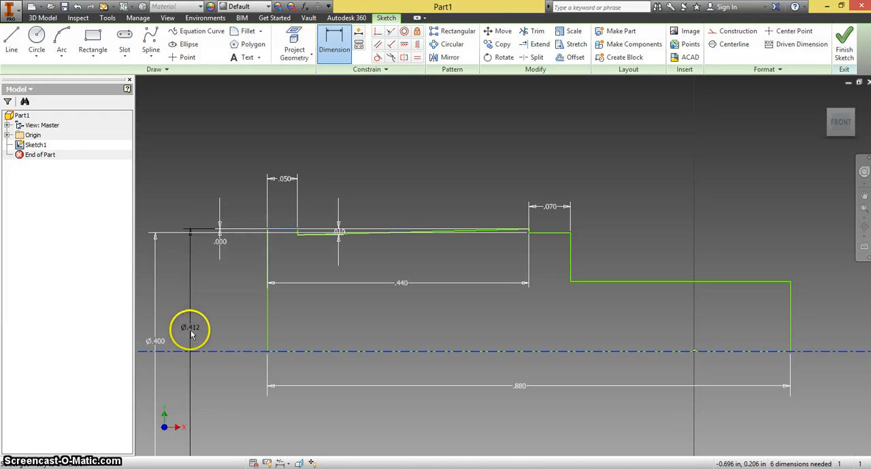
left_click(190, 346)
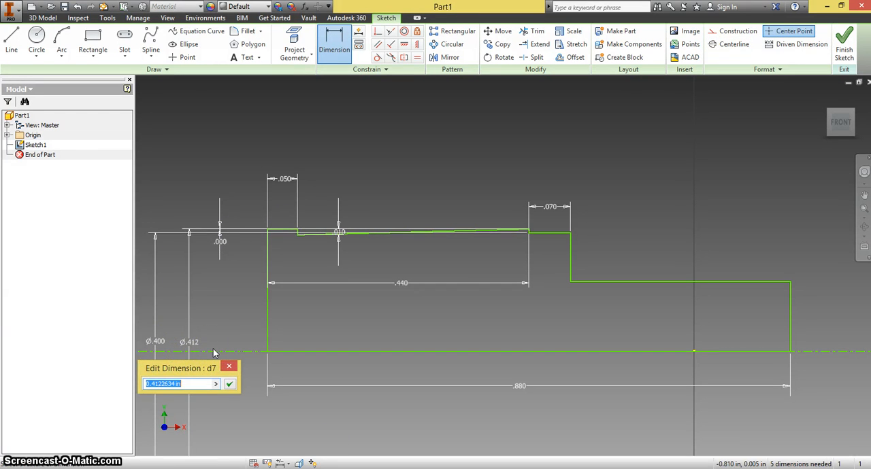
type(".30")
key("Return")
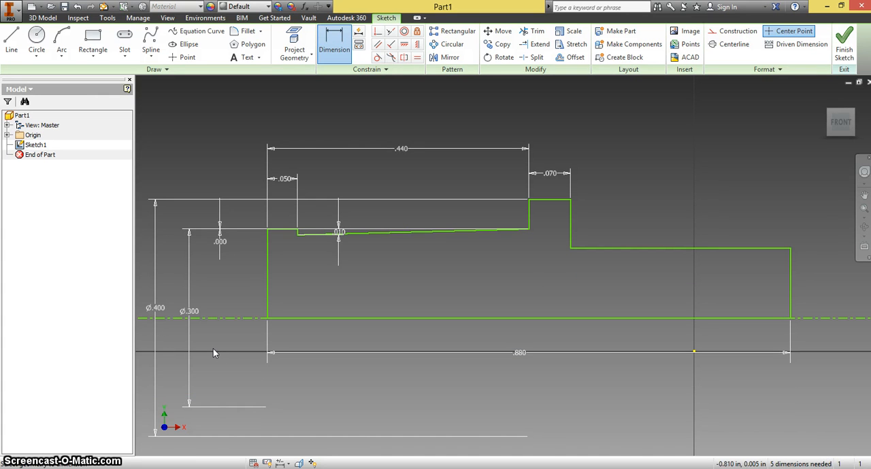
Add a diameter dimension of 0.29 in from the centerline to the right shoulder's top edge and finish the sketch
left_click(824, 318)
left_click(717, 249)
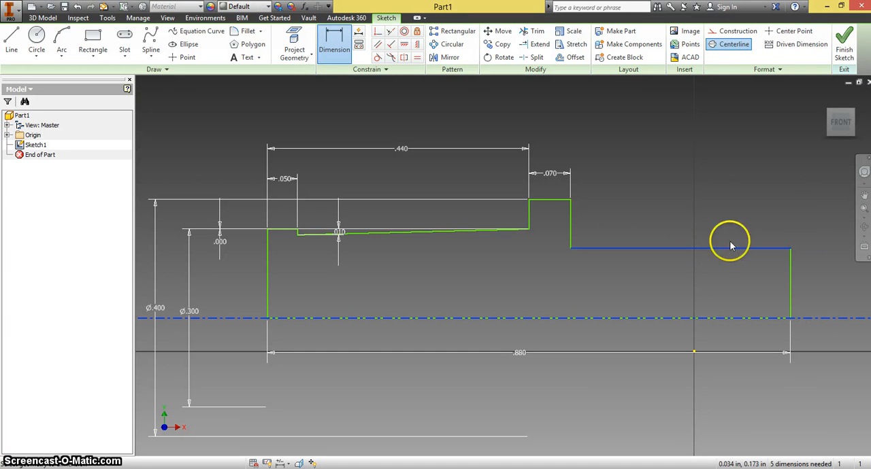
left_click(842, 310)
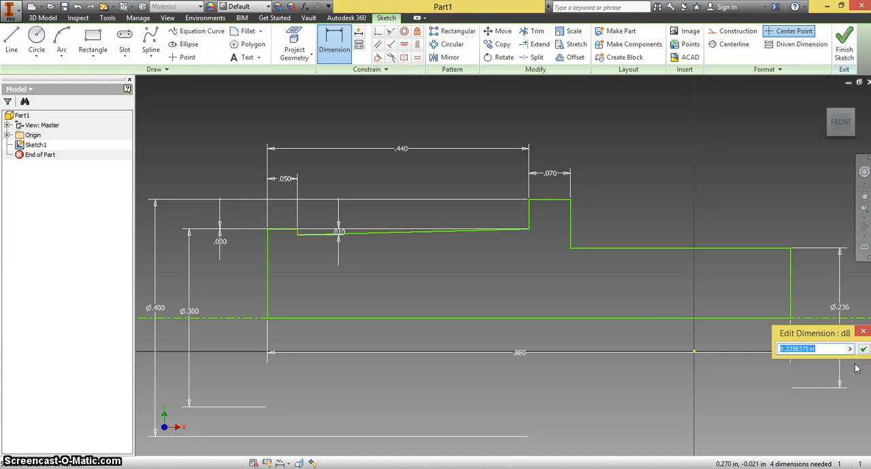
type(".29")
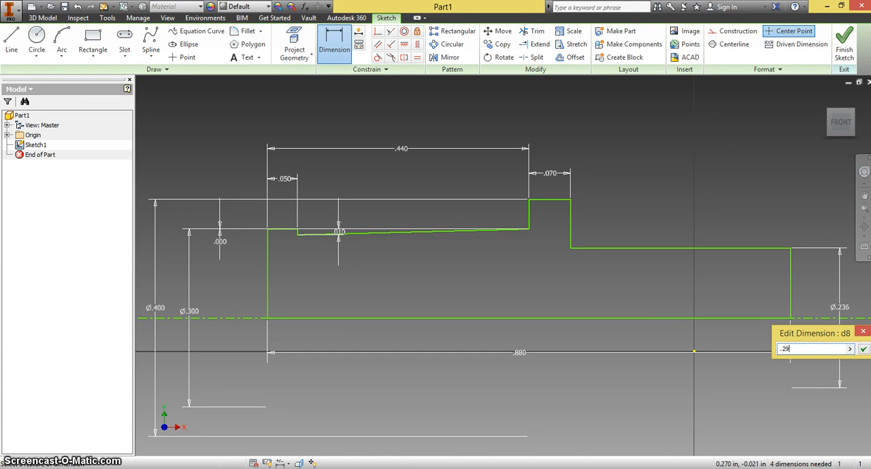
key("Return")
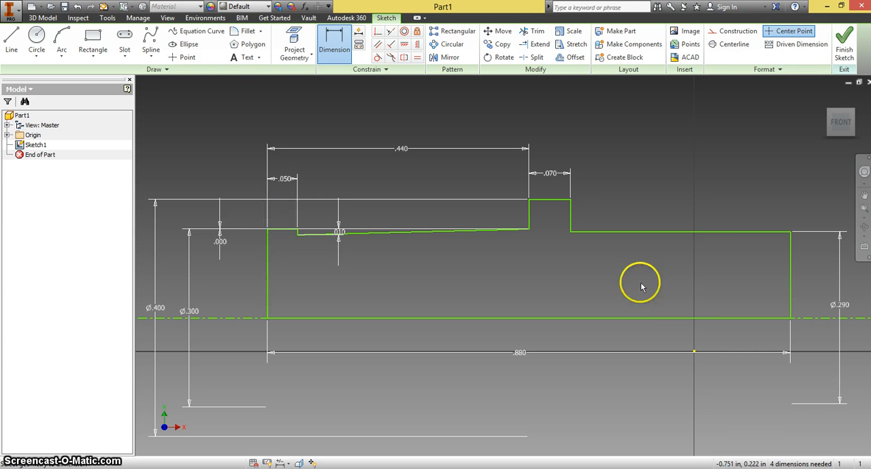
left_click(845, 51)
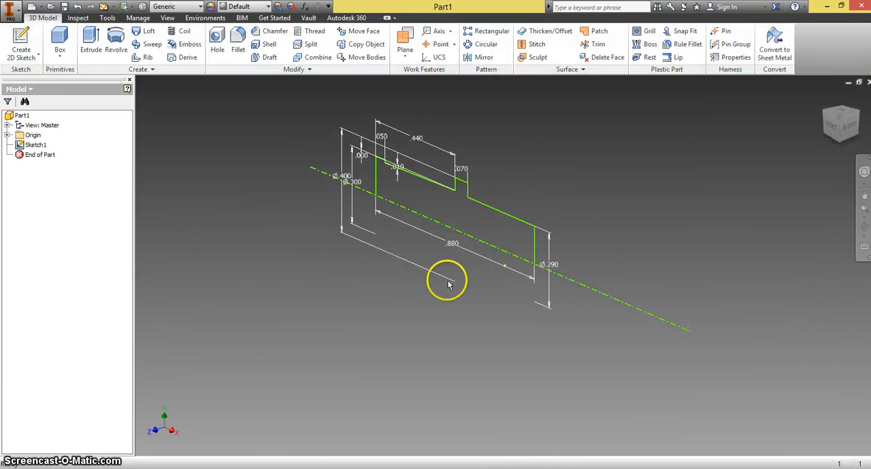
Revolve the stepped half-profile a full turn about the centerline into a solid
scroll(385, 185, "up", 3)
scroll(385, 184, "down", 4)
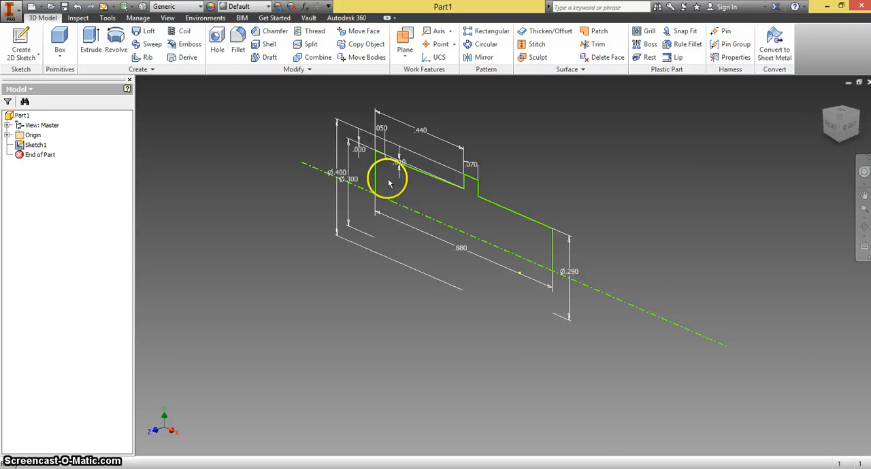
left_click(119, 46)
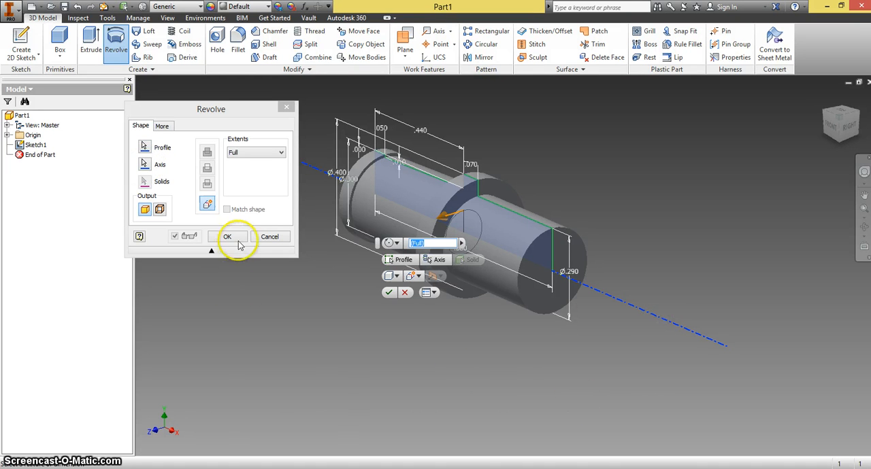
left_click(235, 242)
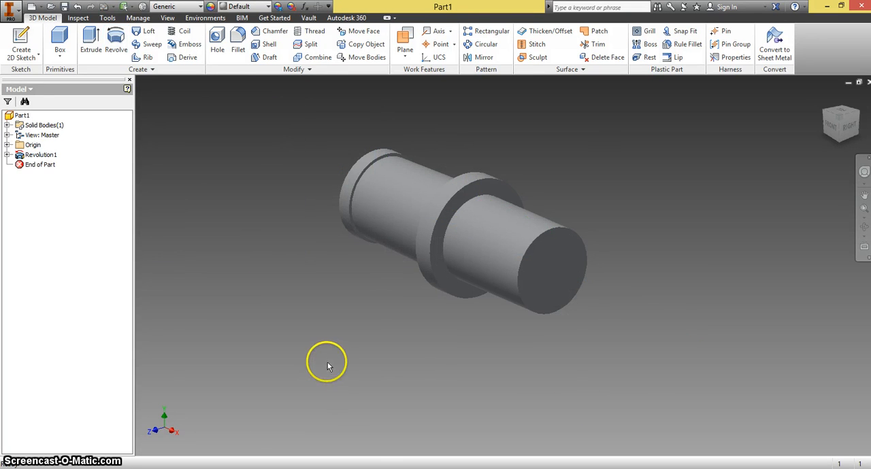
Start a hole with concentric placement on the flanged end face, using that face's circular outer edge as the concentric reference
left_click(824, 97)
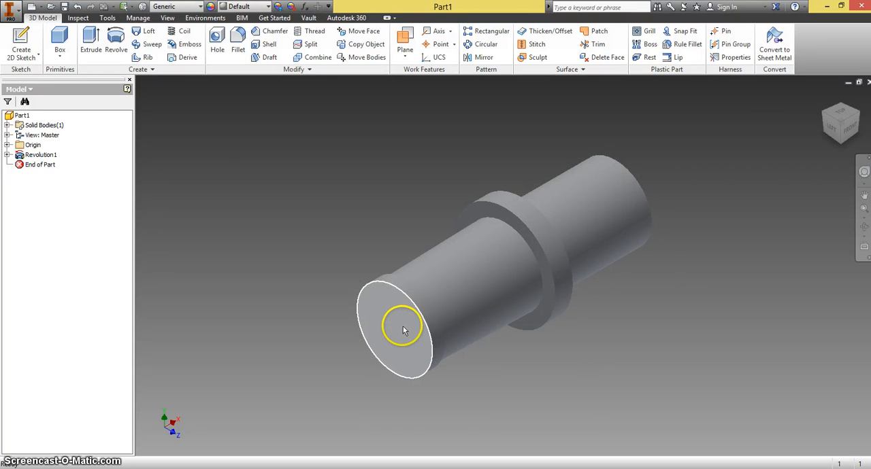
left_click(216, 45)
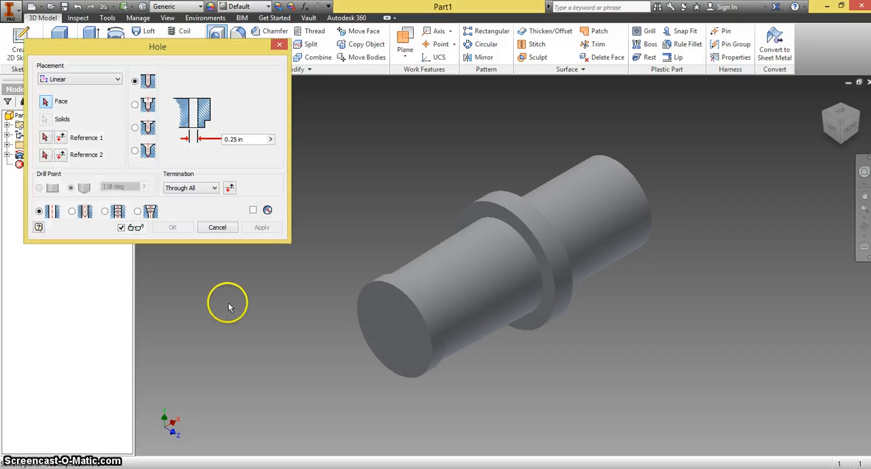
left_click_drag(118, 46, 153, 117)
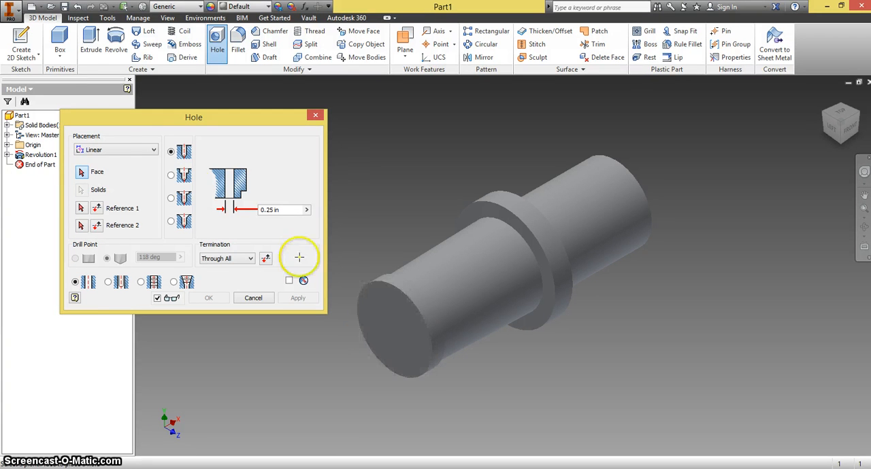
left_click(155, 150)
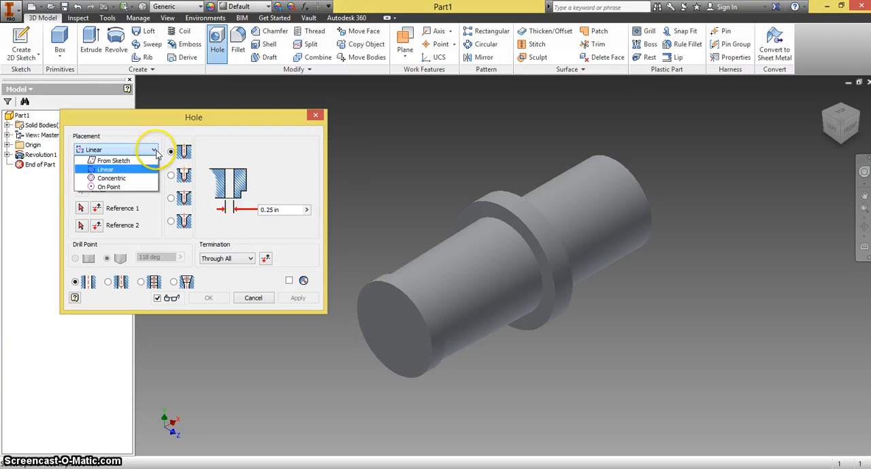
left_click(109, 178)
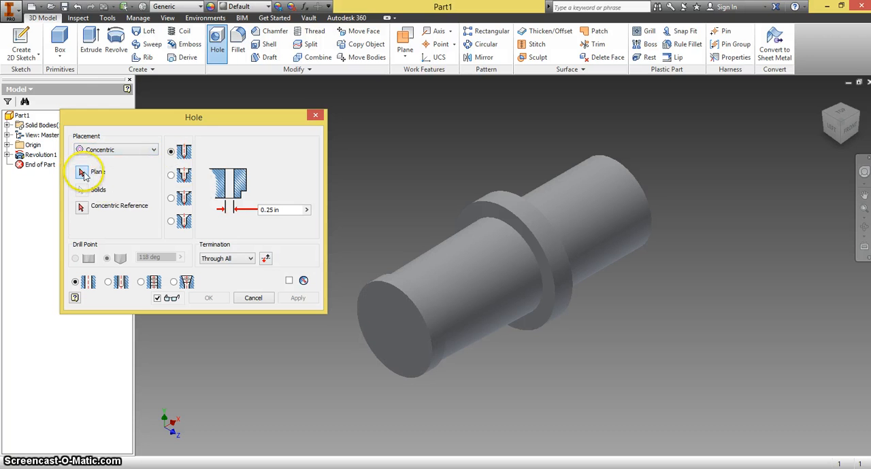
left_click(394, 348)
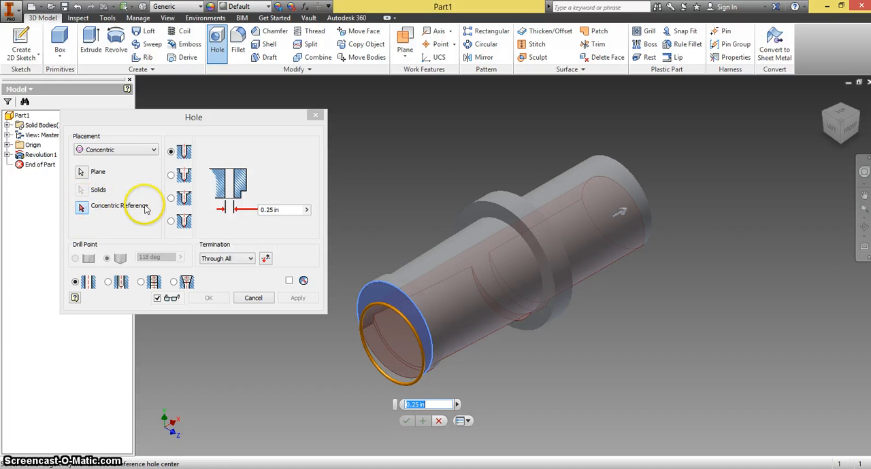
left_click(365, 295)
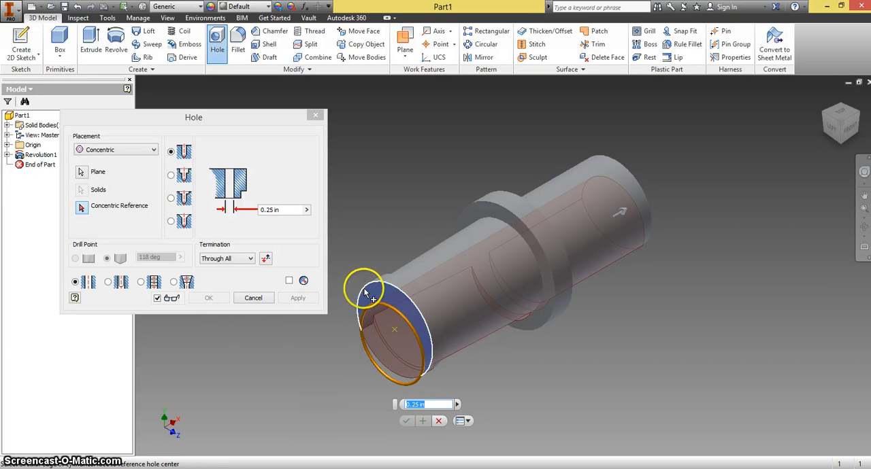
left_click(365, 294)
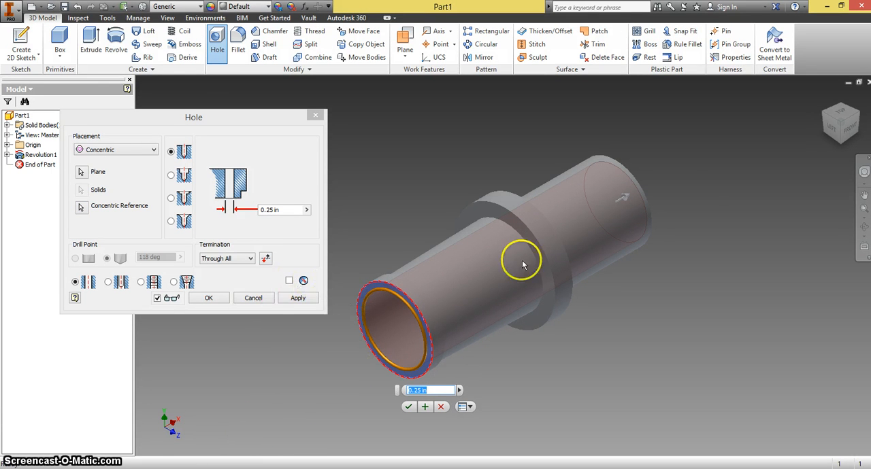
Make the hole a counterbore with a 0.25 in counterbore diameter, 0.25 in counterbore depth and 0.19 in hole diameter
left_click(849, 132)
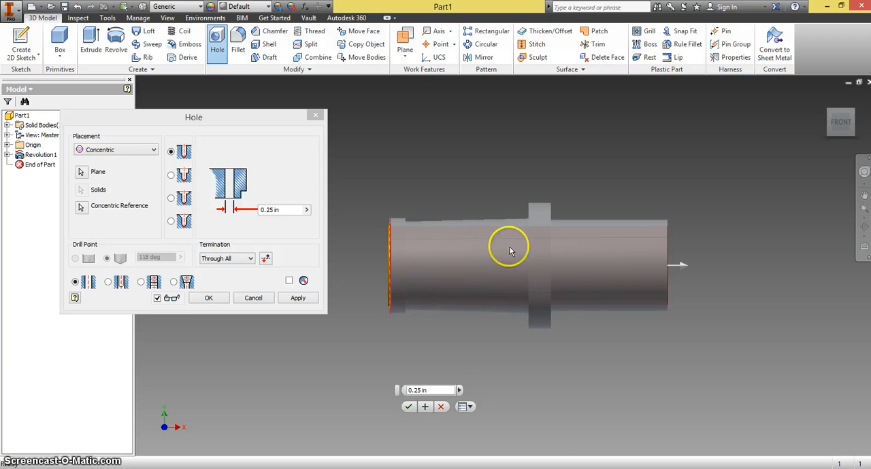
left_click(185, 177)
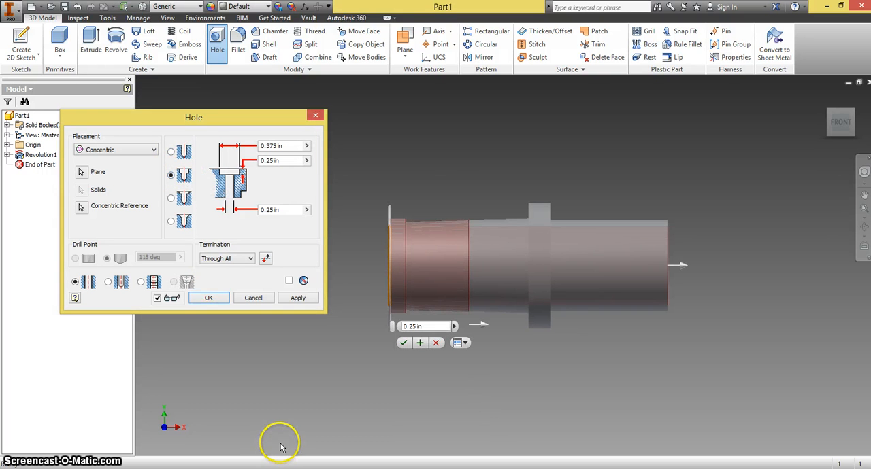
left_click(281, 444)
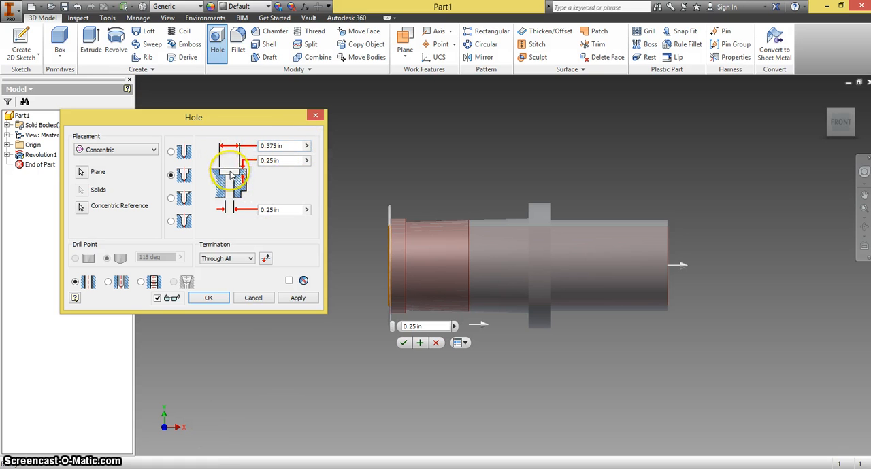
left_click(279, 145)
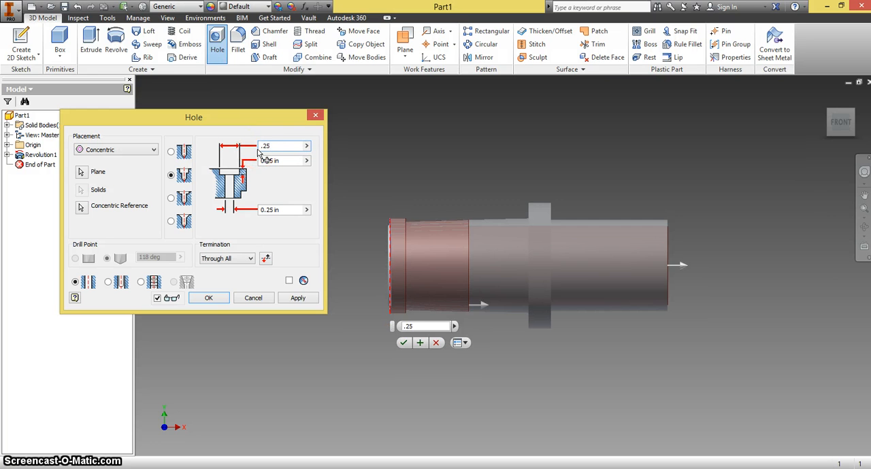
type(".25")
key("Tab")
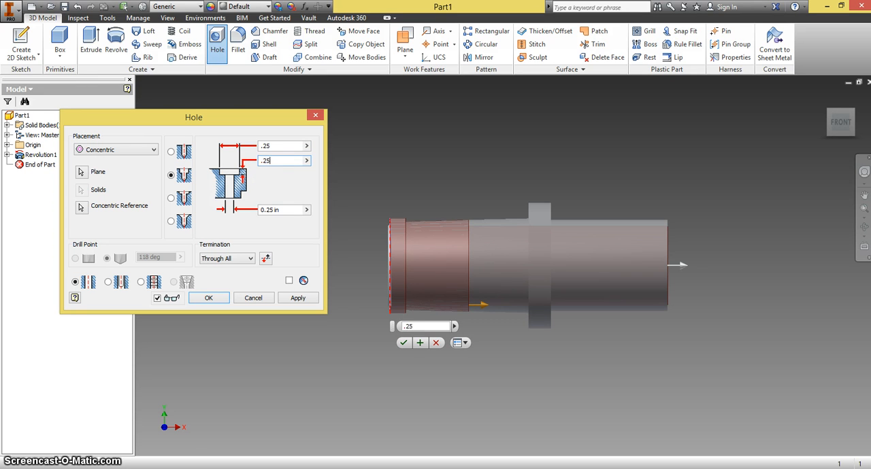
key("Tab")
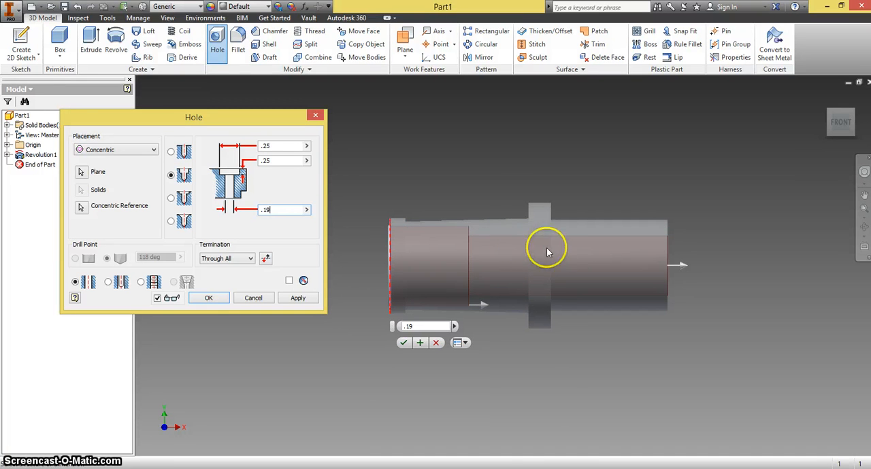
Terminate the hole by distance at a depth of .25+.19 in with a flat drill point, and apply it
left_click(251, 259)
left_click(234, 268)
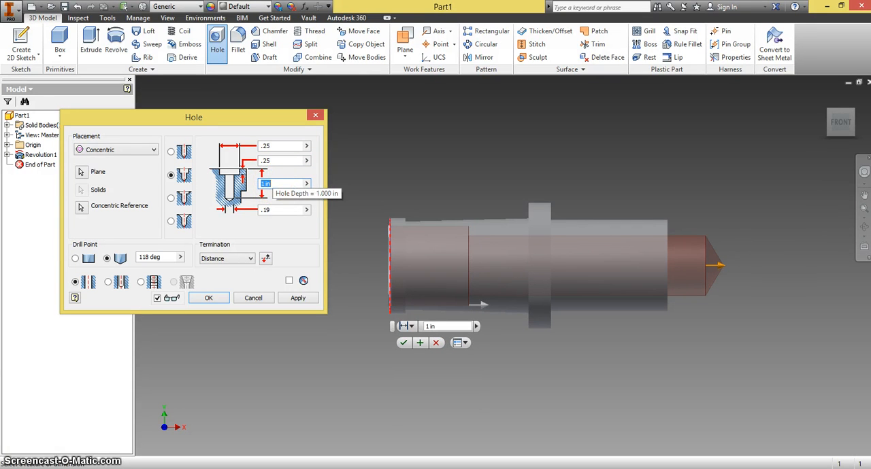
type(".25+.19")
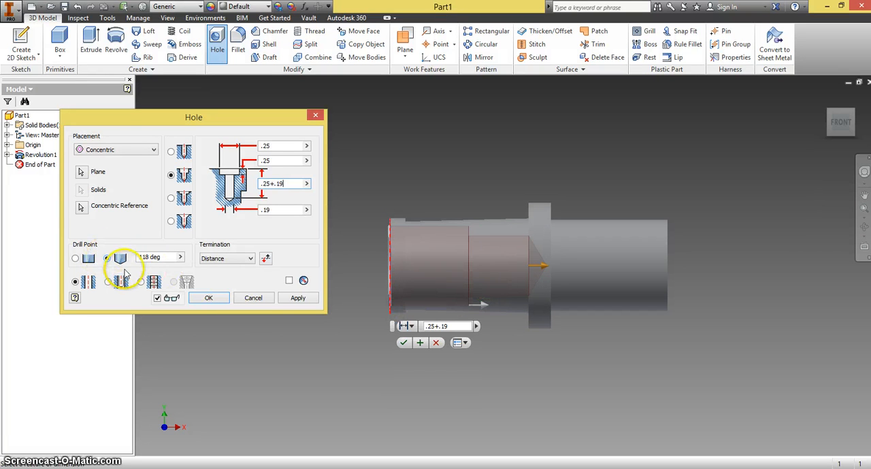
left_click(76, 260)
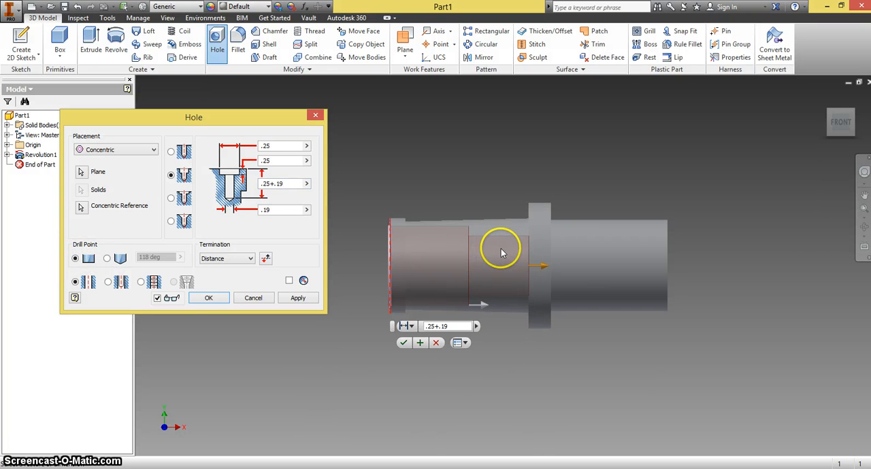
left_click(297, 299)
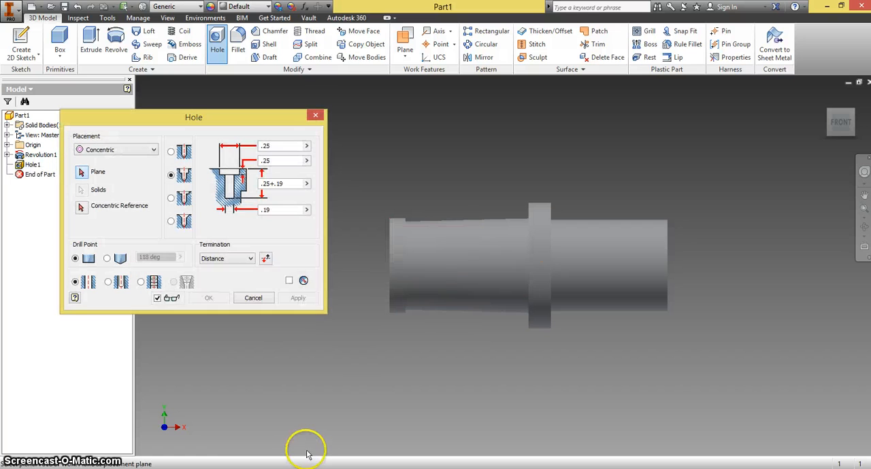
Place a second concentric hole on the opposite, plain end face, referenced to that face's circular edge
left_click(831, 119)
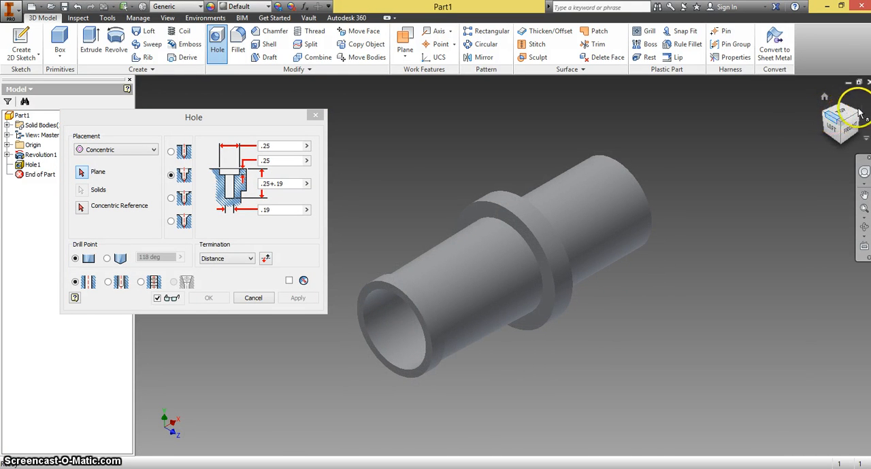
left_click(858, 117)
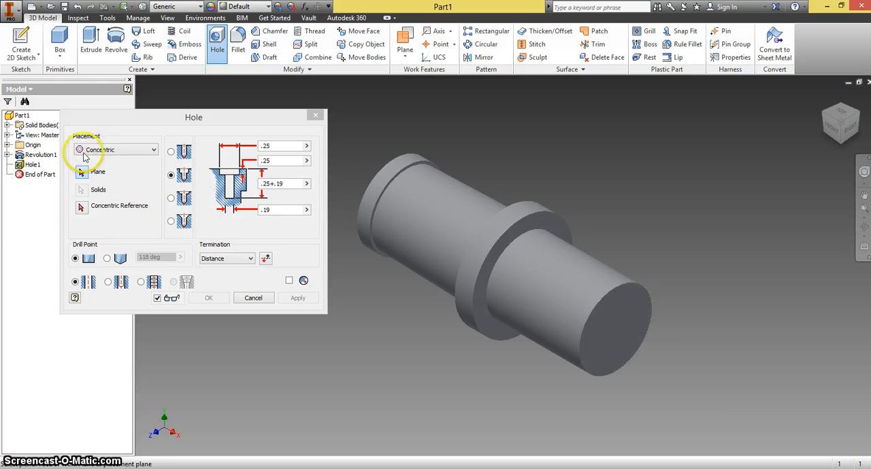
left_click(618, 352)
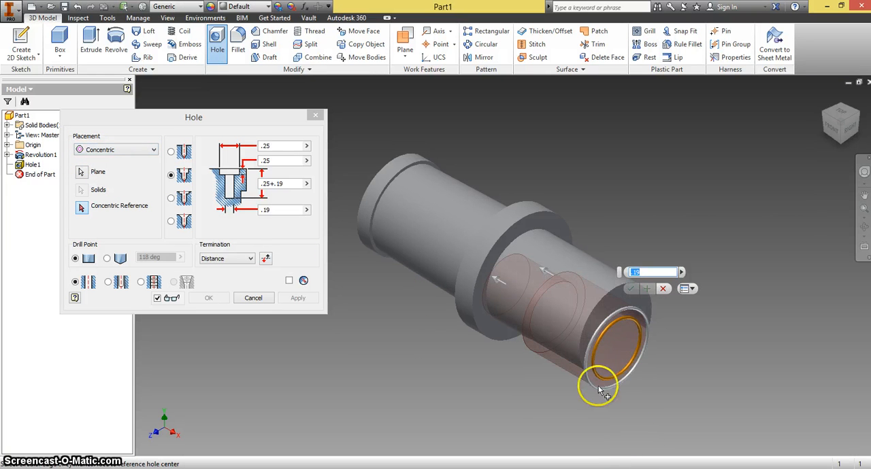
left_click(81, 209)
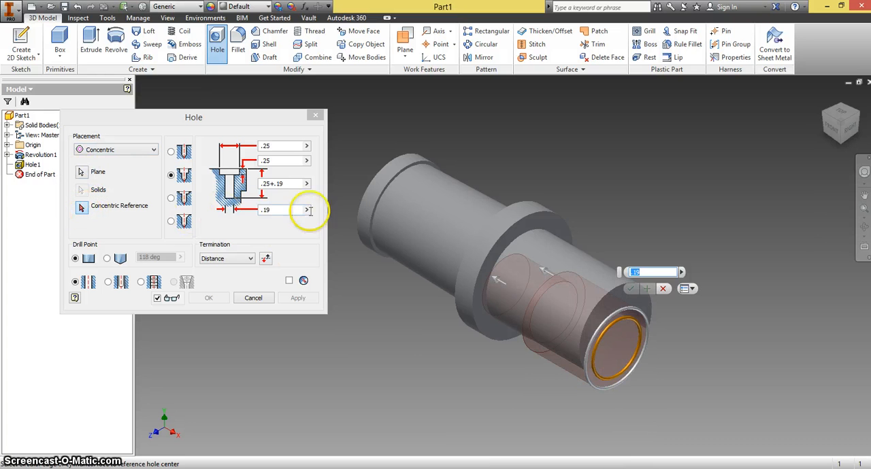
left_click(611, 295)
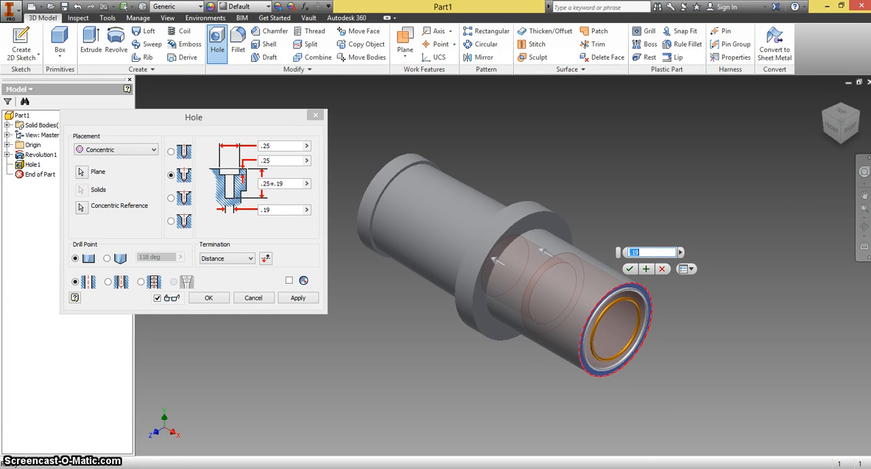
Set the second hole's counterbore depth to 0.05 in
left_click(833, 130)
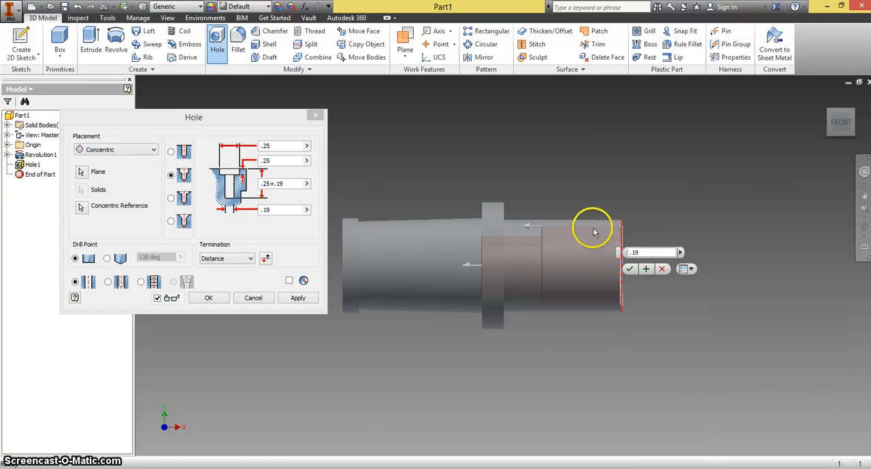
left_click(275, 162)
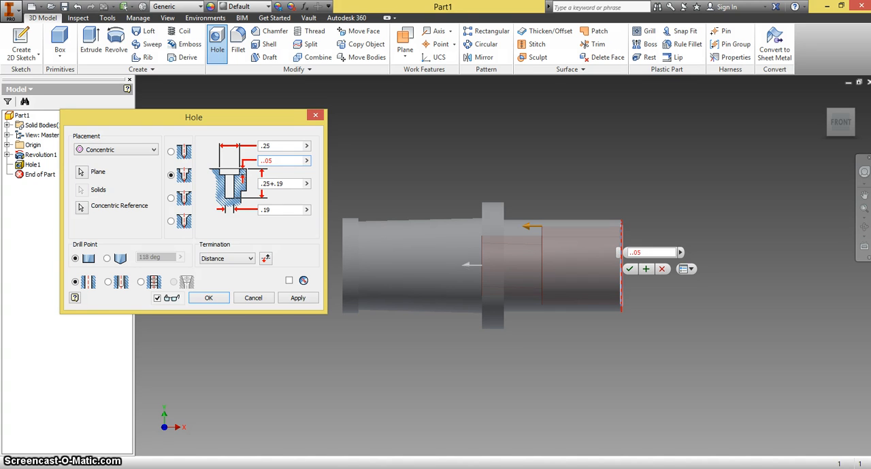
key("Return")
left_click(297, 240)
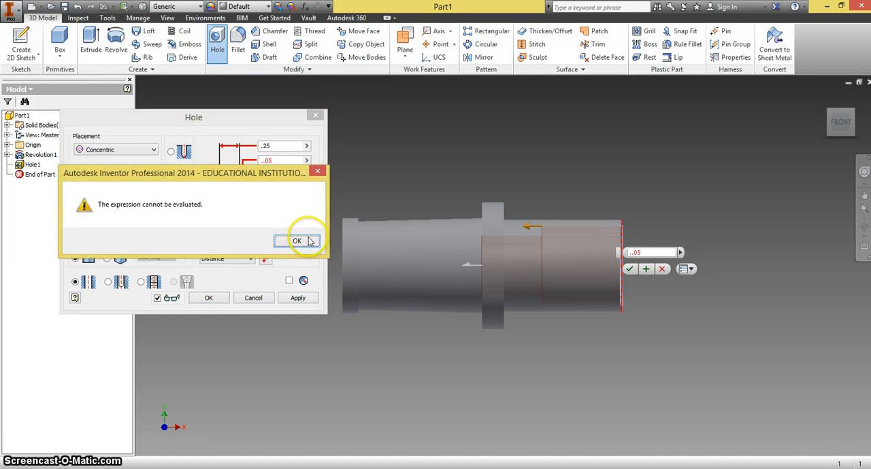
left_click(264, 159)
type(".05")
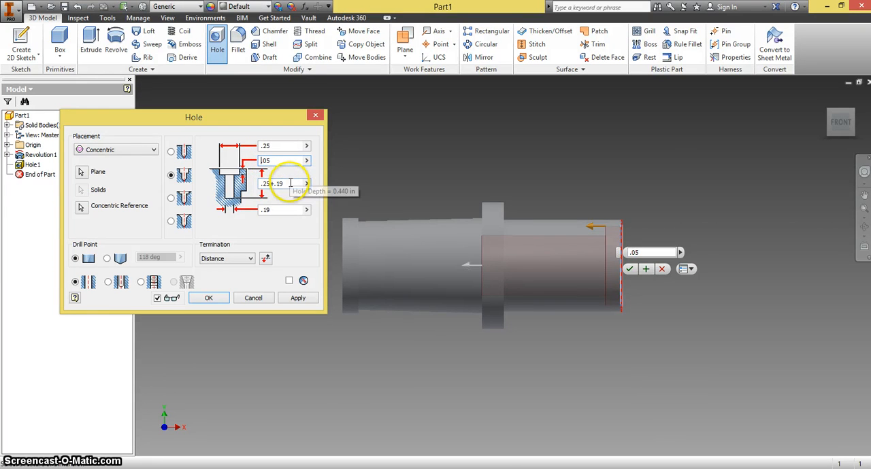
Set the second hole's depth to .05+.33 in with a flat drill point, apply it and close the hole settings
left_click_drag(291, 184, 243, 188)
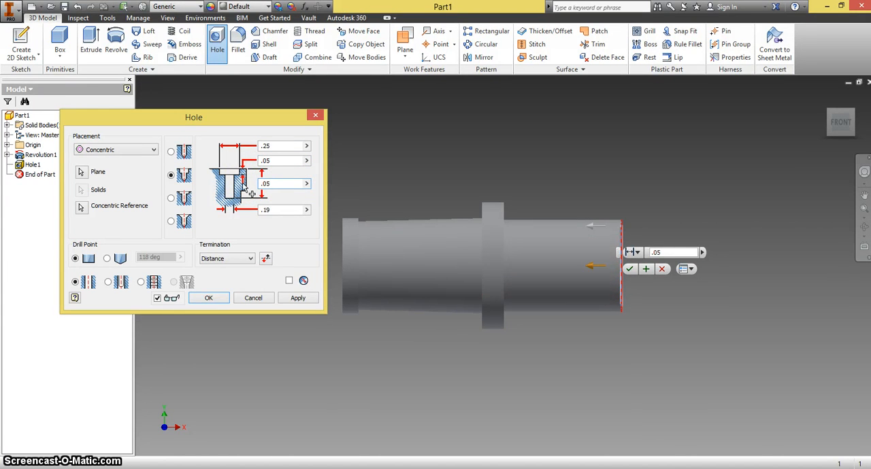
type(".05+.33")
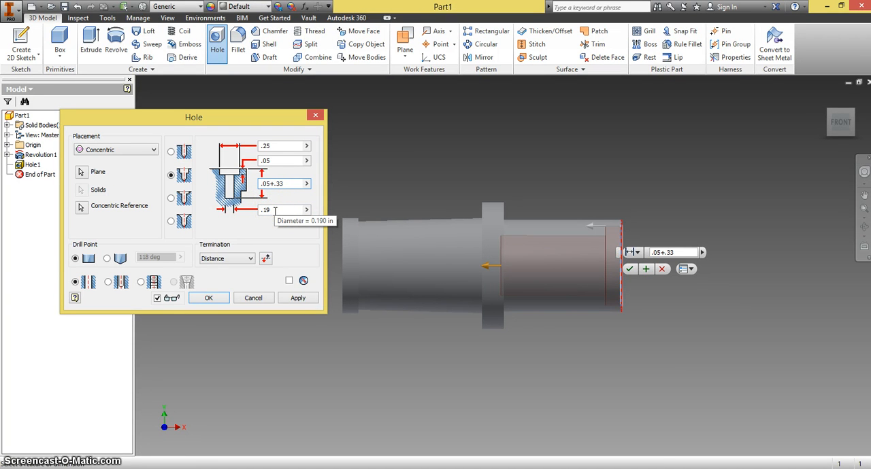
left_click(80, 263)
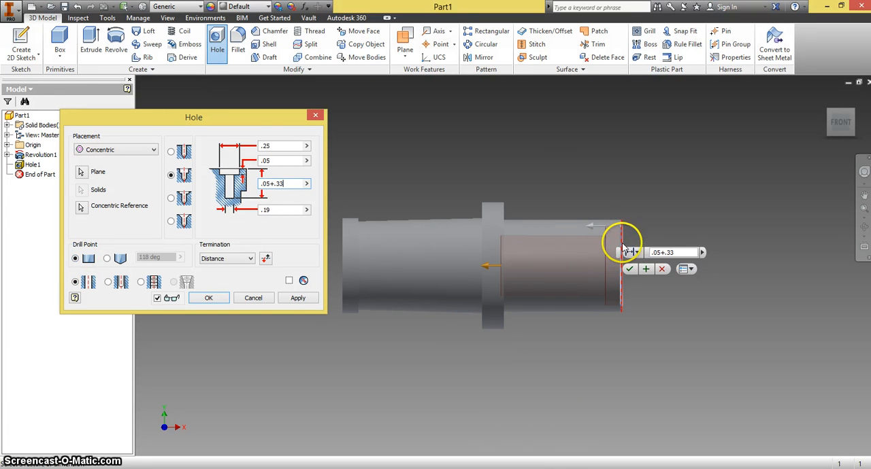
left_click(298, 298)
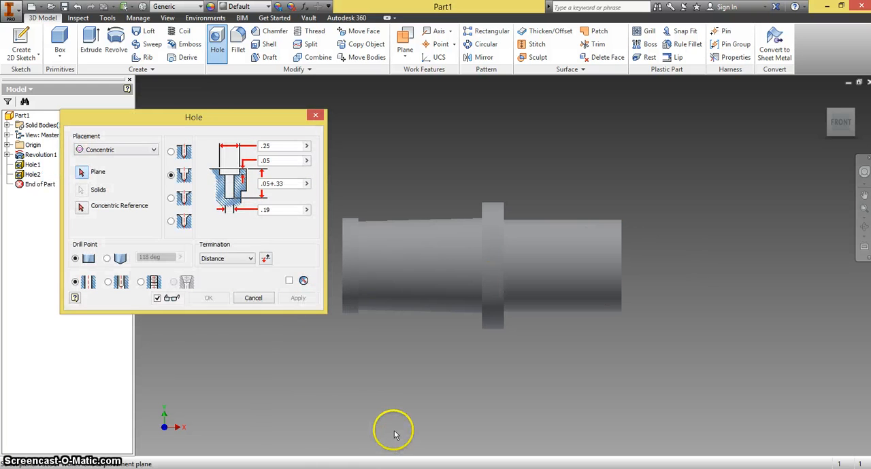
left_click(315, 117)
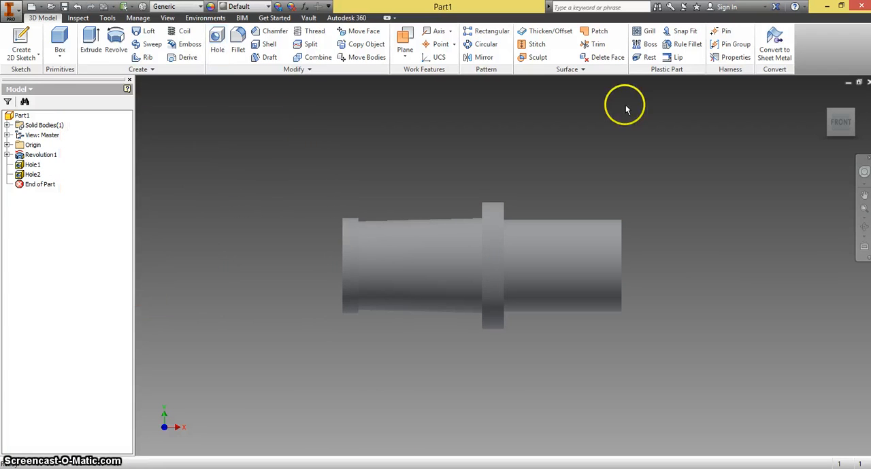
Start a 2D sketch on the ring-shaped end face of the tapered, lipped end of the part
left_click(854, 113)
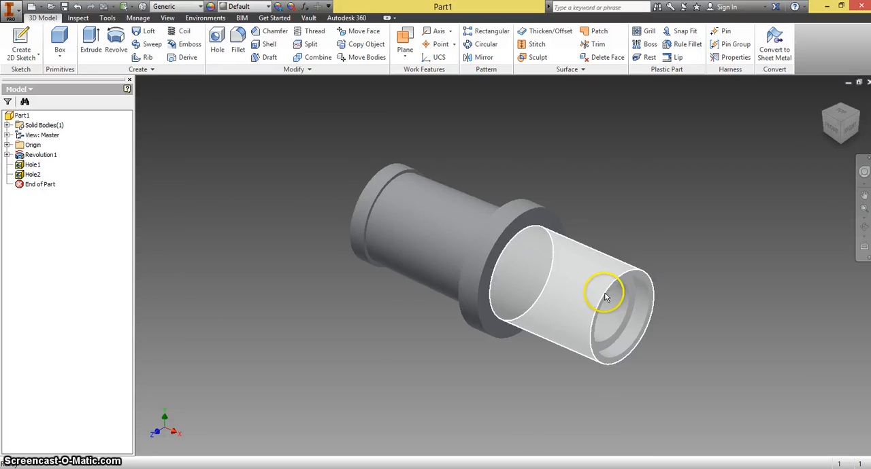
left_click(829, 117)
left_click(827, 119)
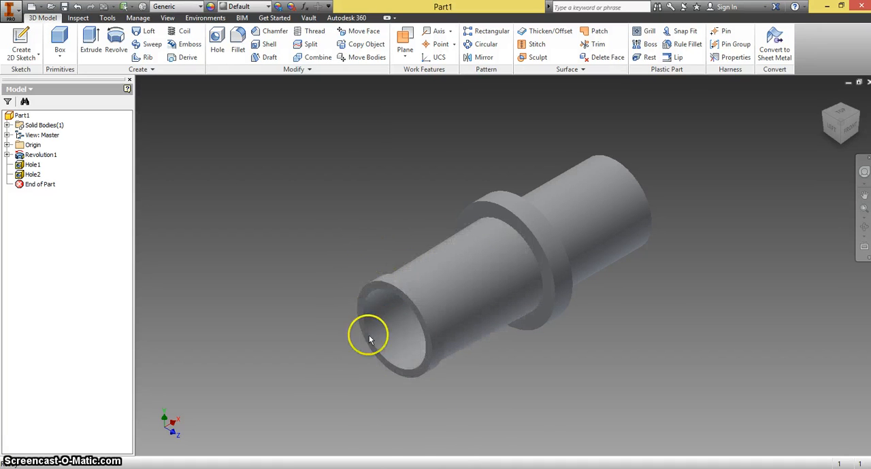
left_click(24, 45)
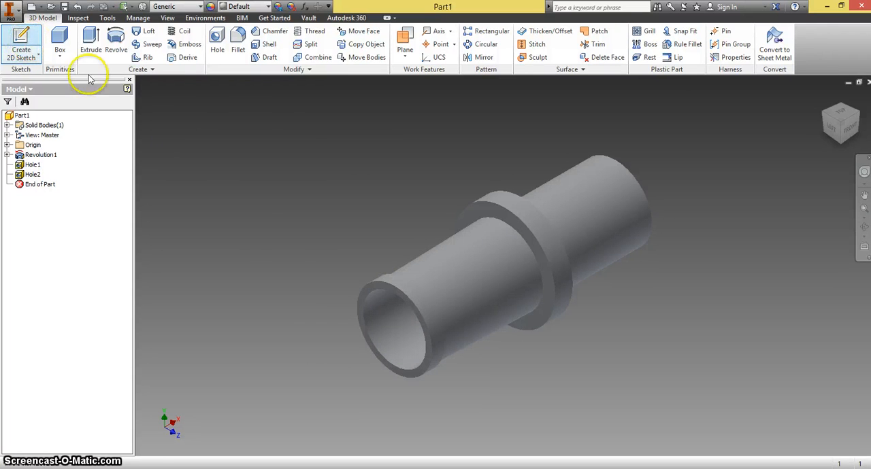
left_click(365, 300)
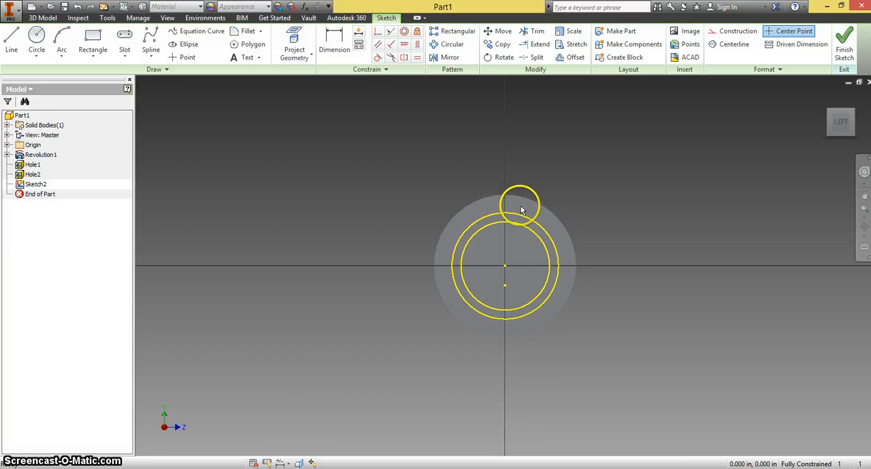
Draw a two-point center rectangle 0.04 in wide and about 0.524 in tall, centered on the end circles, and finish the sketch
left_click(92, 42)
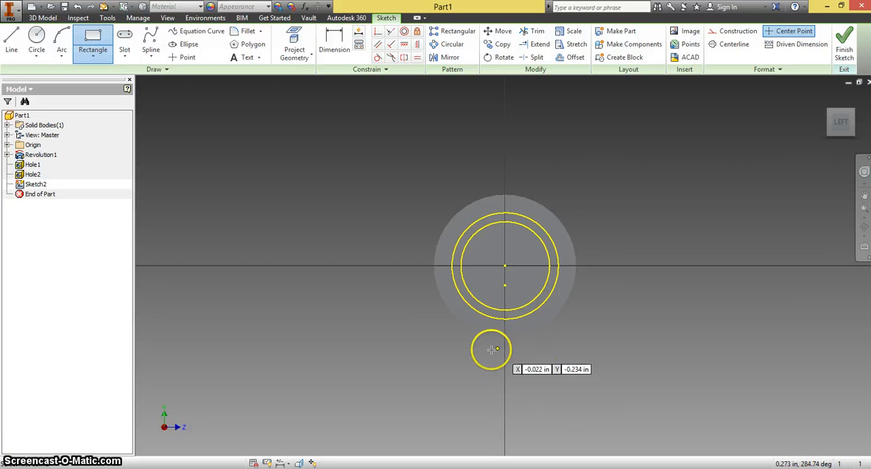
left_click(94, 59)
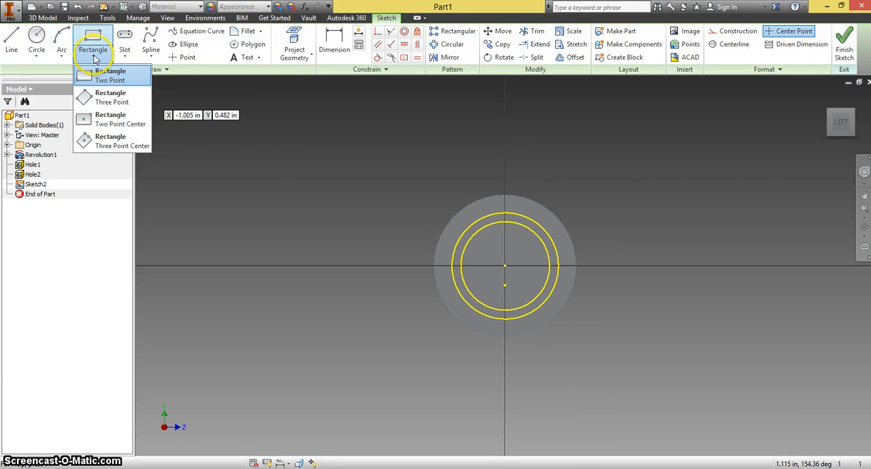
left_click(82, 122)
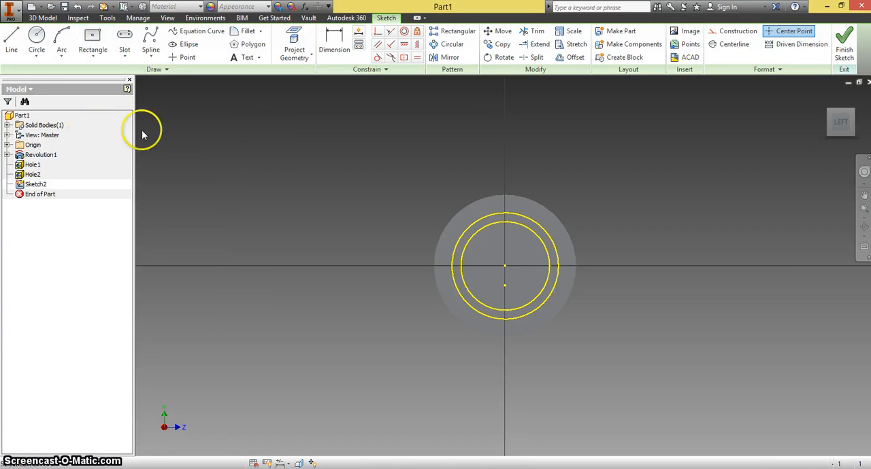
left_click(505, 267)
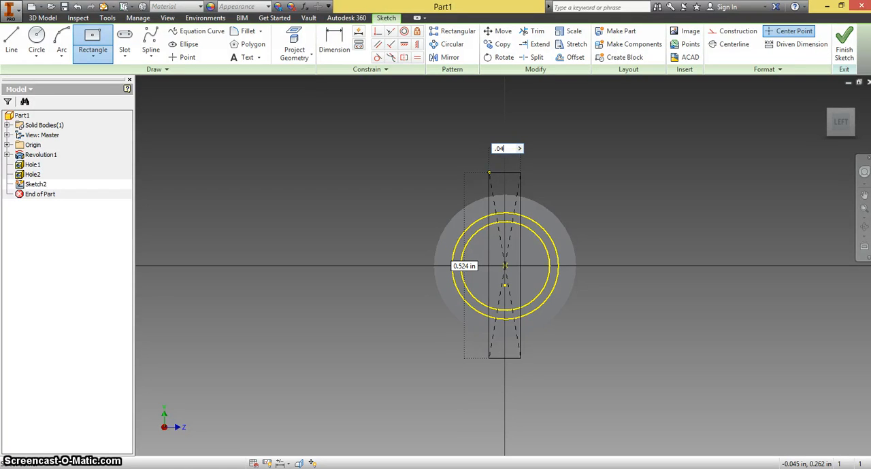
key("Return")
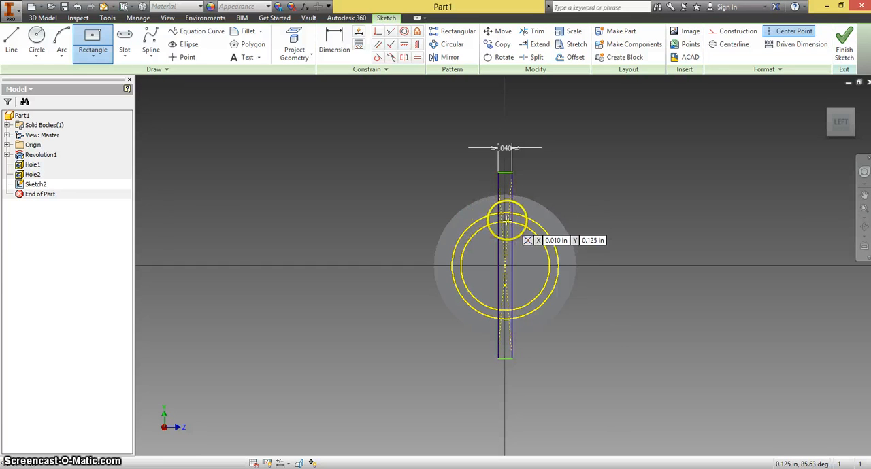
left_click(844, 55)
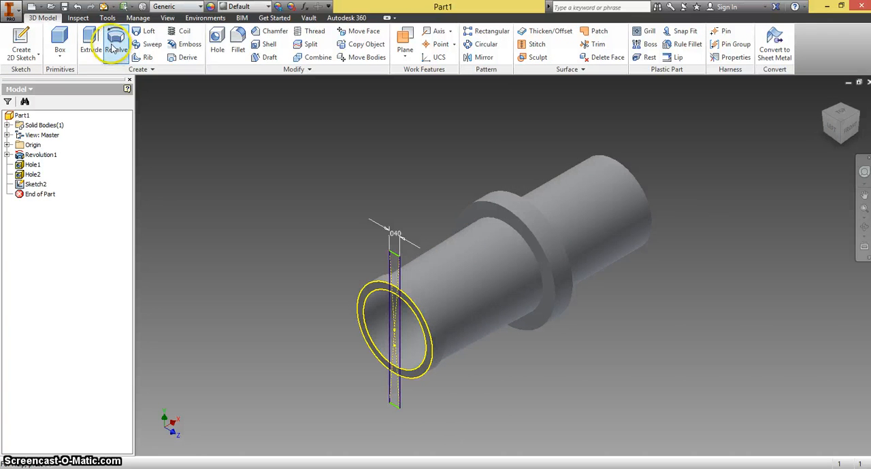
Extrude the narrow rectangle as a cut .20 in deep into the part to slot the lipped end
left_click(92, 45)
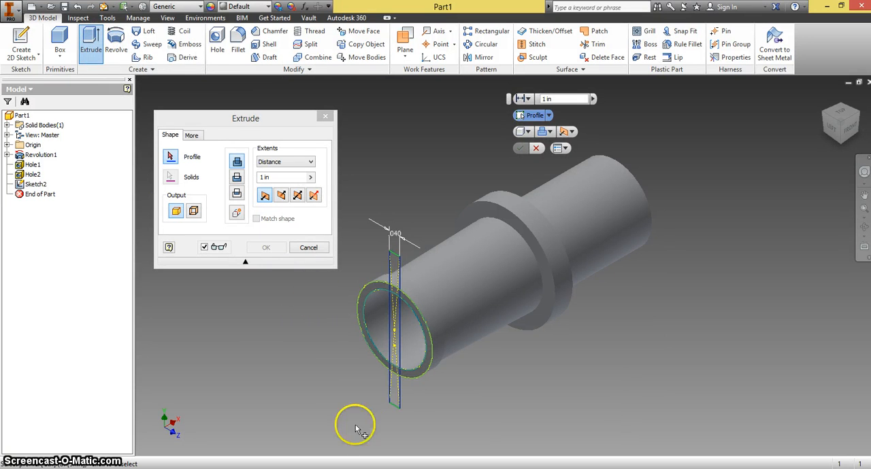
left_click(397, 400)
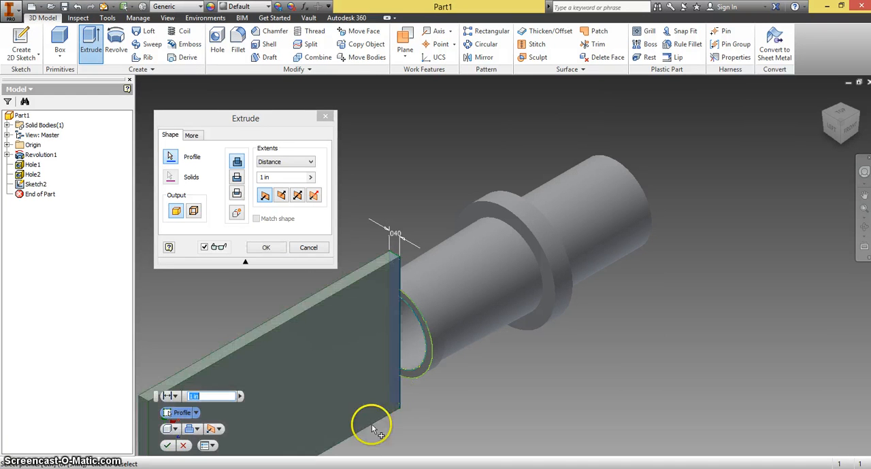
left_click(237, 179)
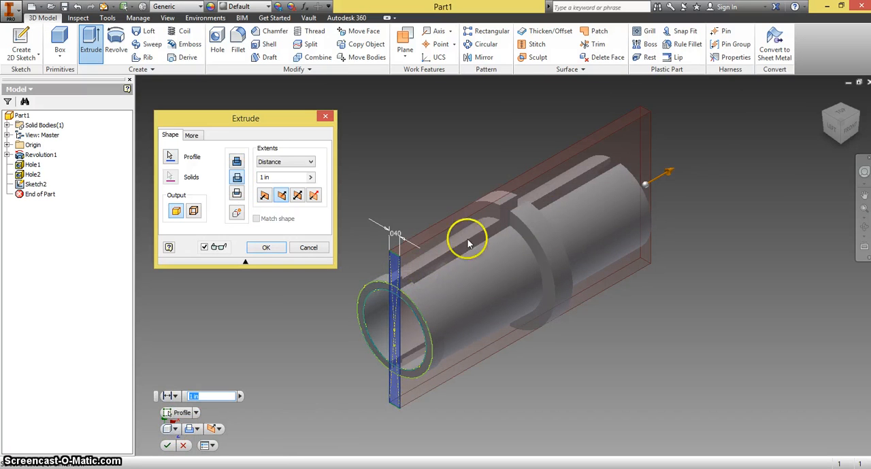
left_click_drag(278, 178, 245, 181)
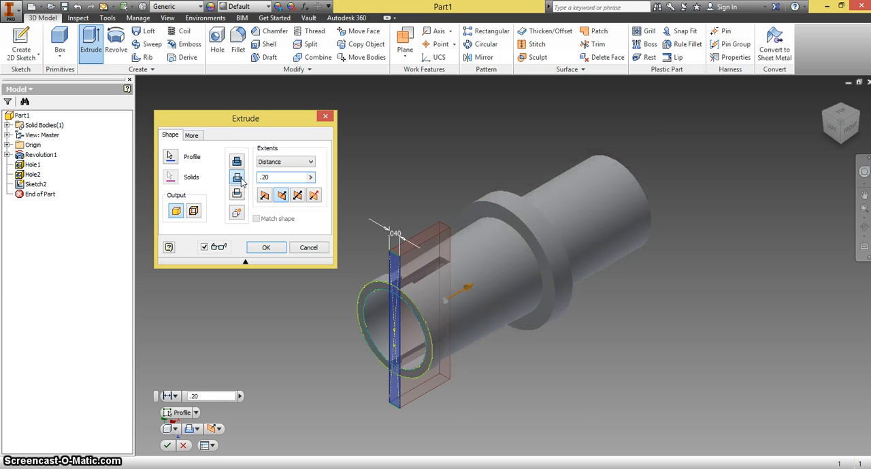
left_click(266, 248)
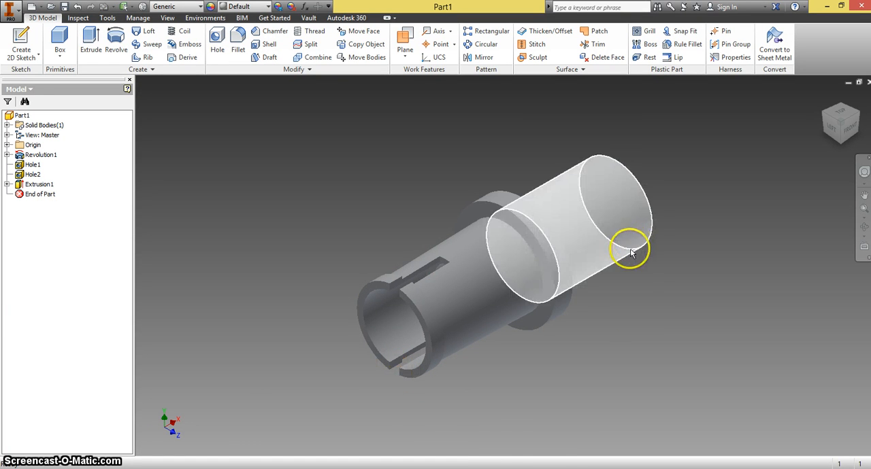
Assign the PVC, Unplasticized material from the Inventor Material Library to the part
left_click(183, 6)
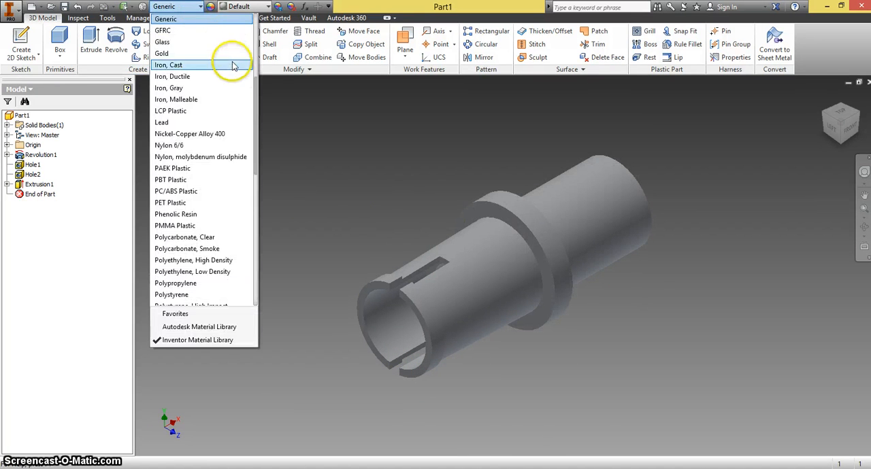
left_click(183, 204)
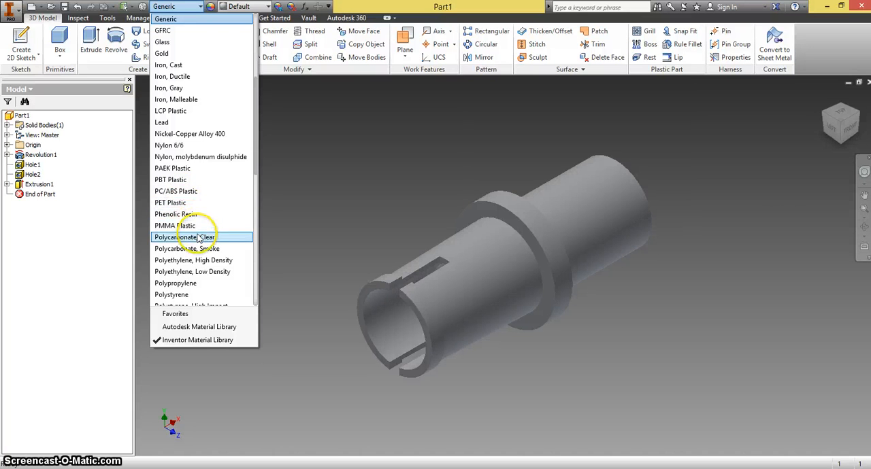
scroll(201, 251, "down", 2)
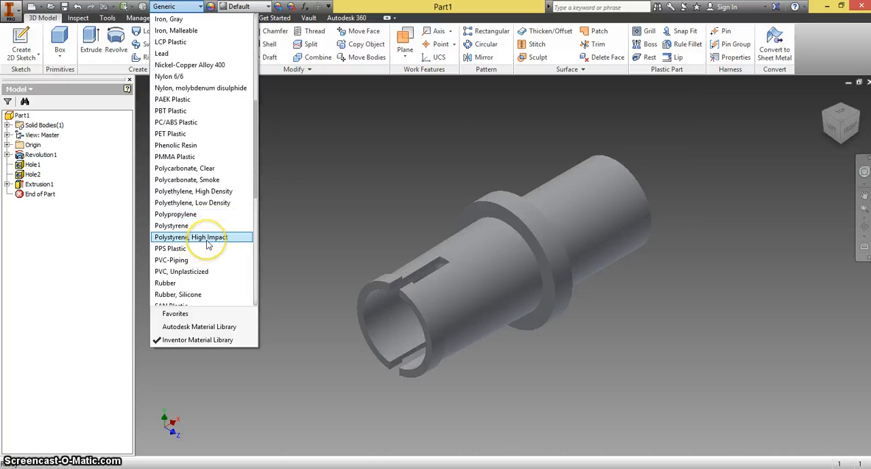
left_click(182, 272)
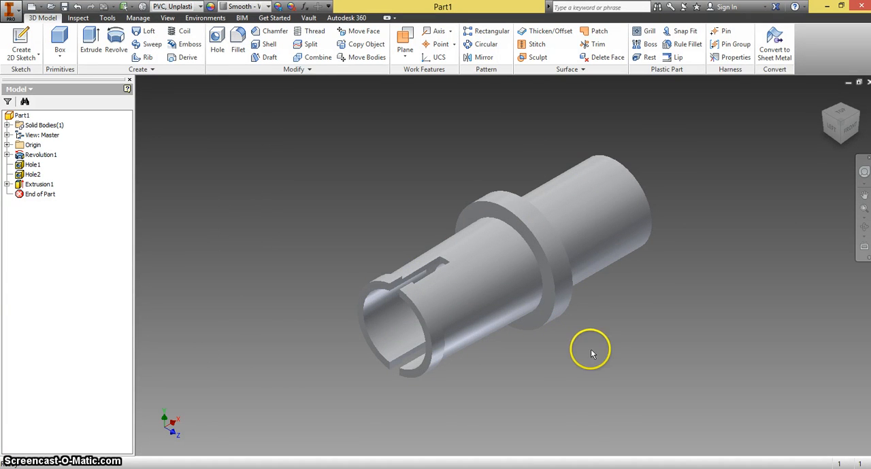
left_click(64, 8)
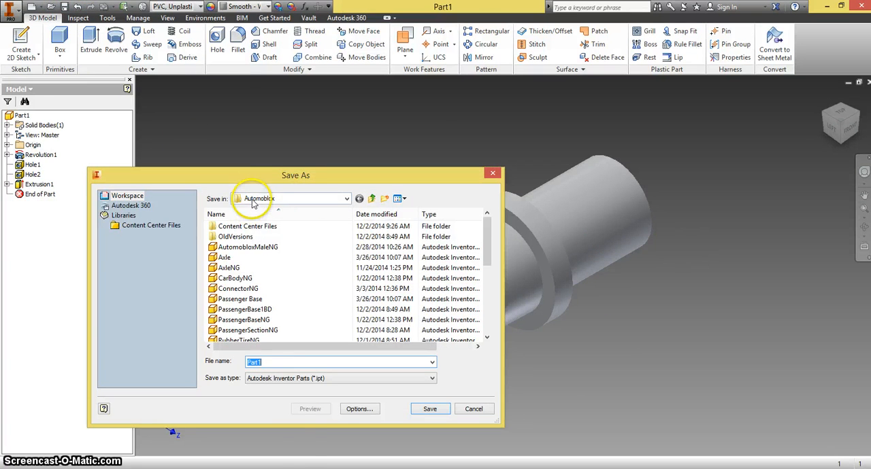
type("A")
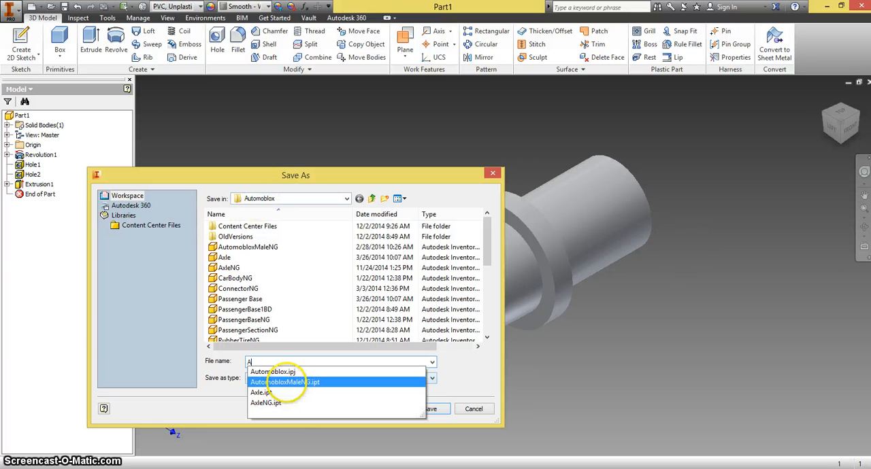
type("xleNG")
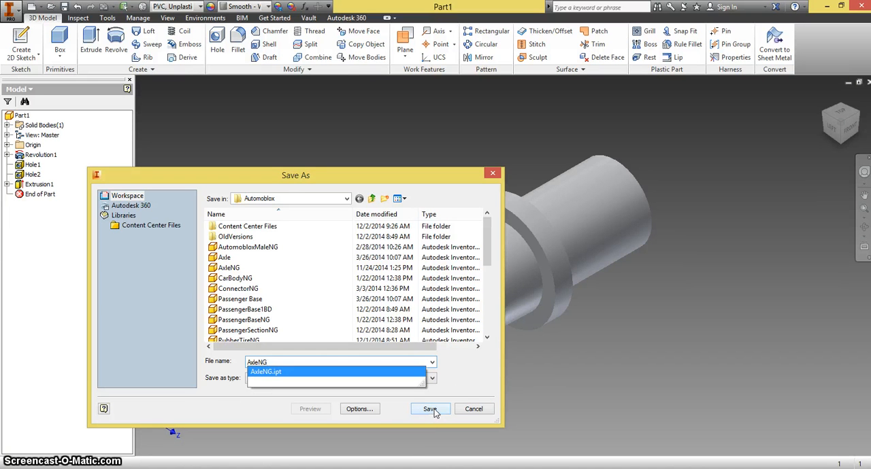
left_click(475, 411)
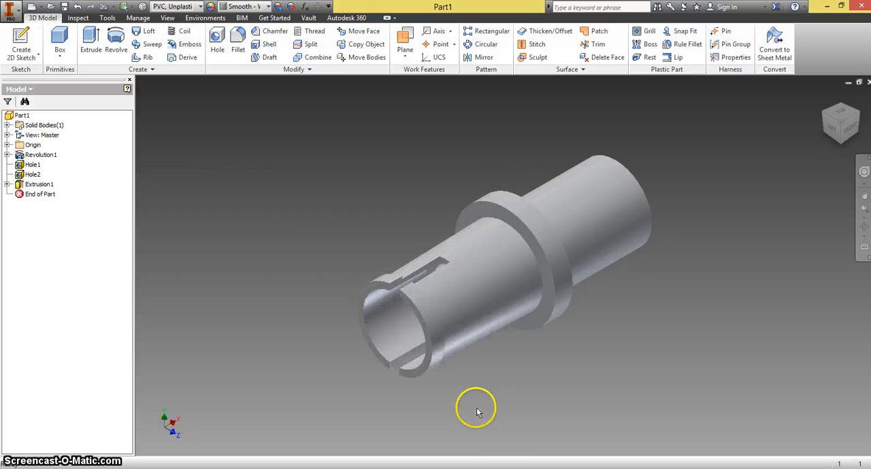